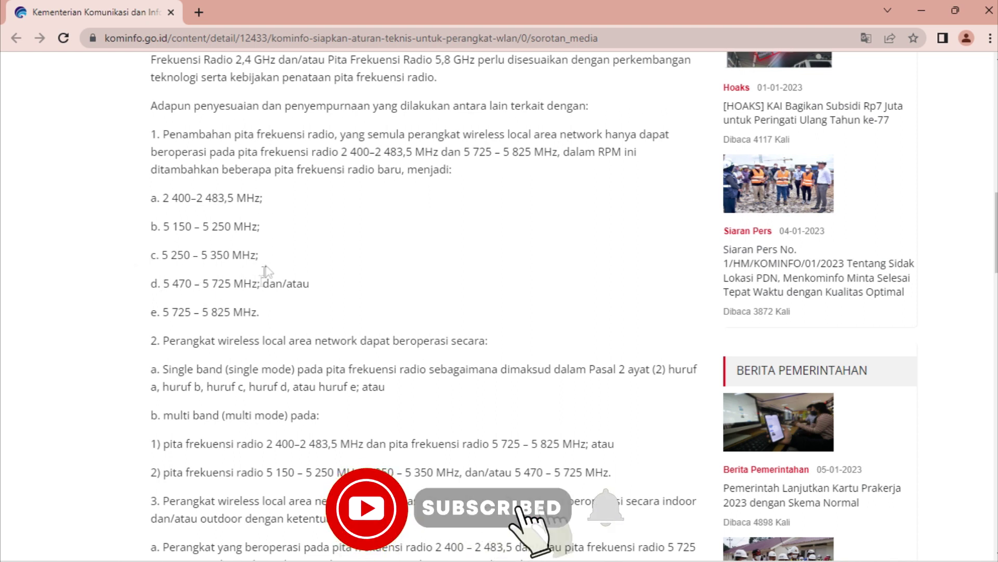
- Review the list of permitted WLAN radio frequency bands in the Kominfo article
scroll(265, 281, "down", 3)
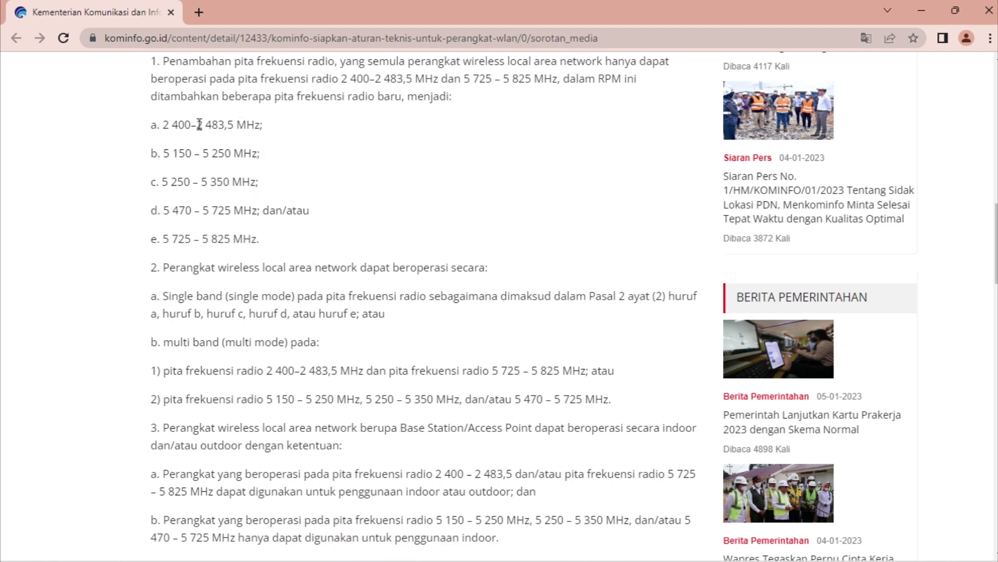
scroll(208, 125, "up", 5)
scroll(203, 137, "down", 6)
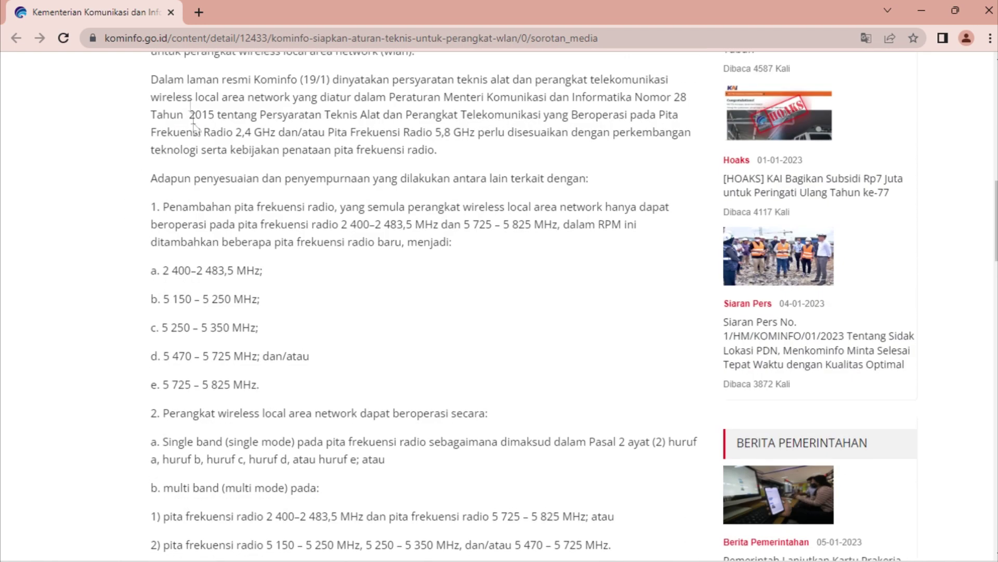
scroll(203, 138, "up", 1)
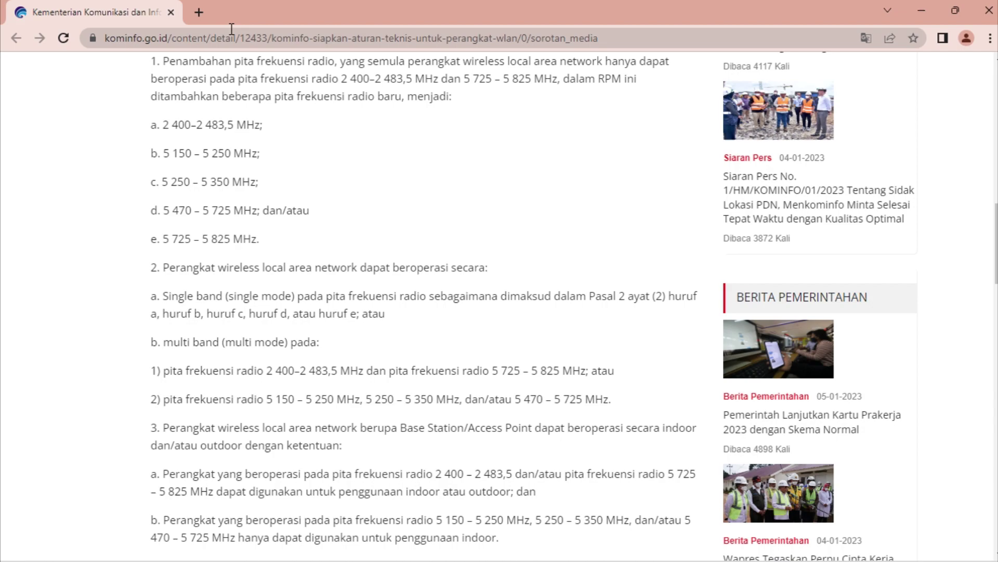
- Open 192.168.0.254 in a new browser tab and proceed past the certificate warning to the device login page
left_click(200, 13)
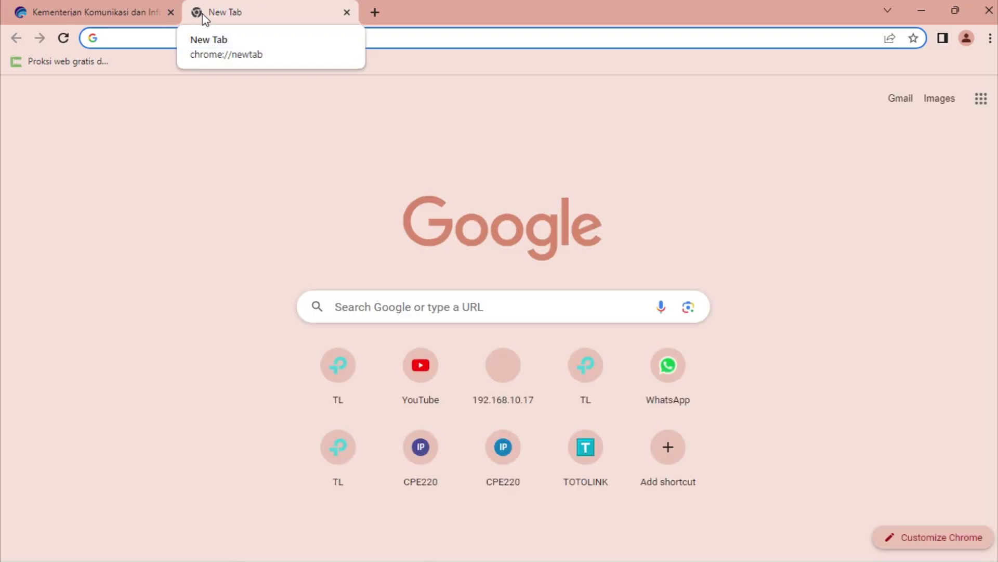
type("192.168.0.254")
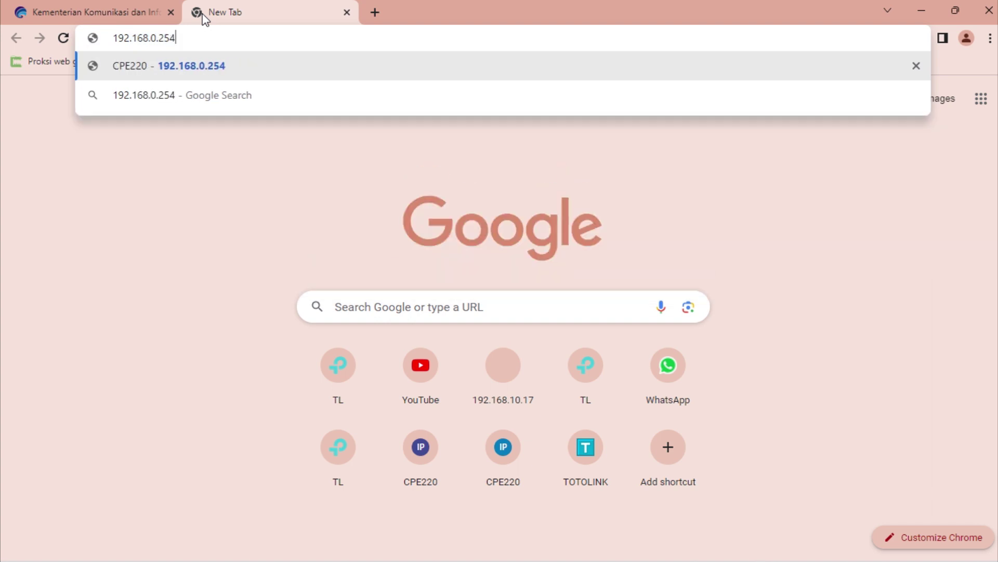
key("Return")
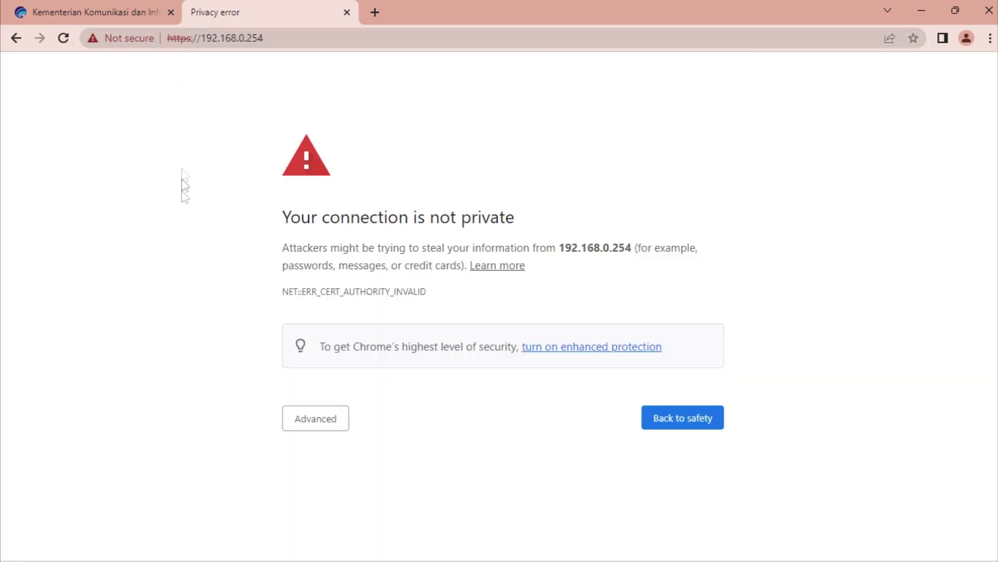
left_click(316, 419)
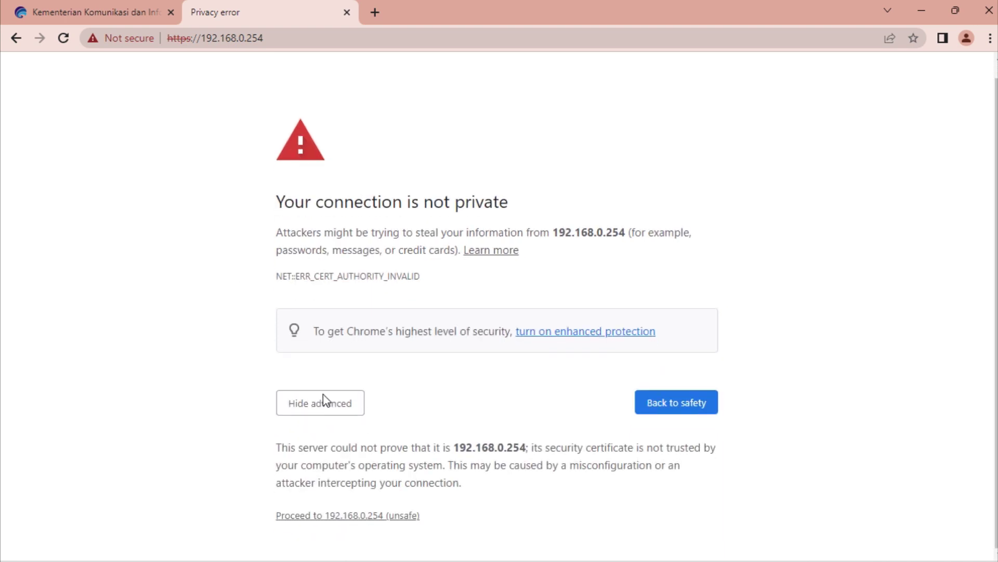
left_click(331, 515)
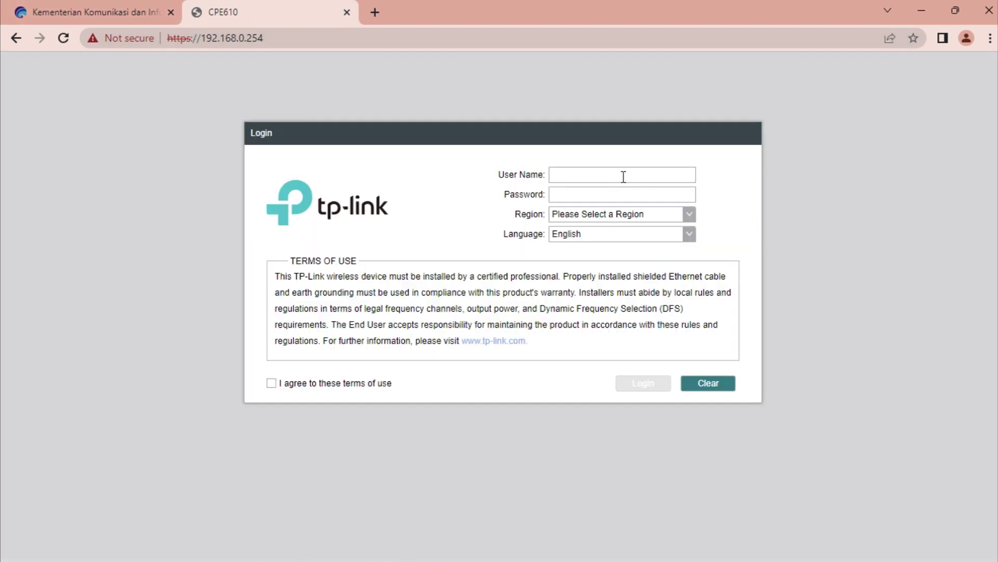
- Log in with the default user name and account password, choosing the region Test_Mode and accepting the terms of use
left_click(624, 176)
type("admin")
left_click(691, 217)
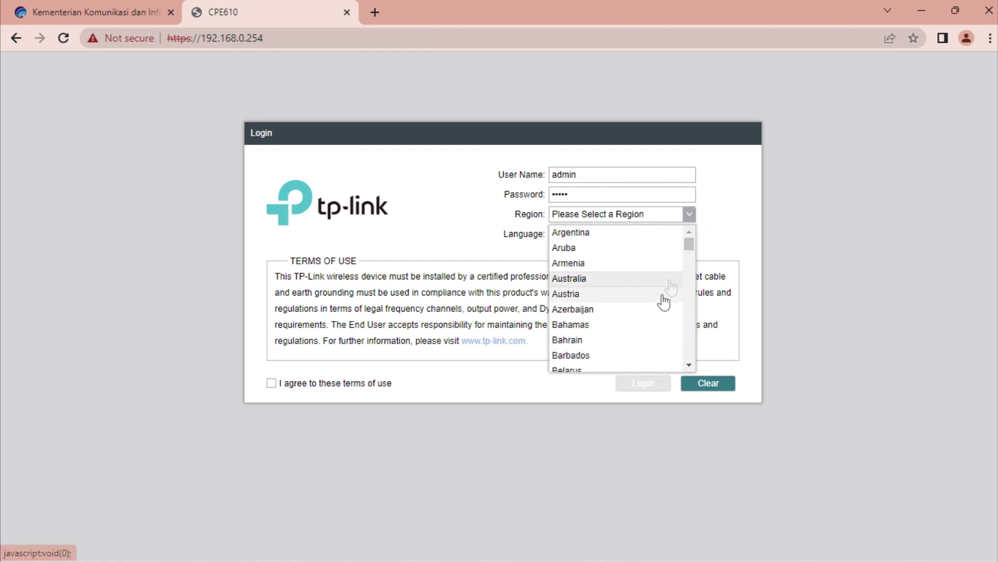
left_click(690, 246)
left_click_drag(691, 246, 690, 367)
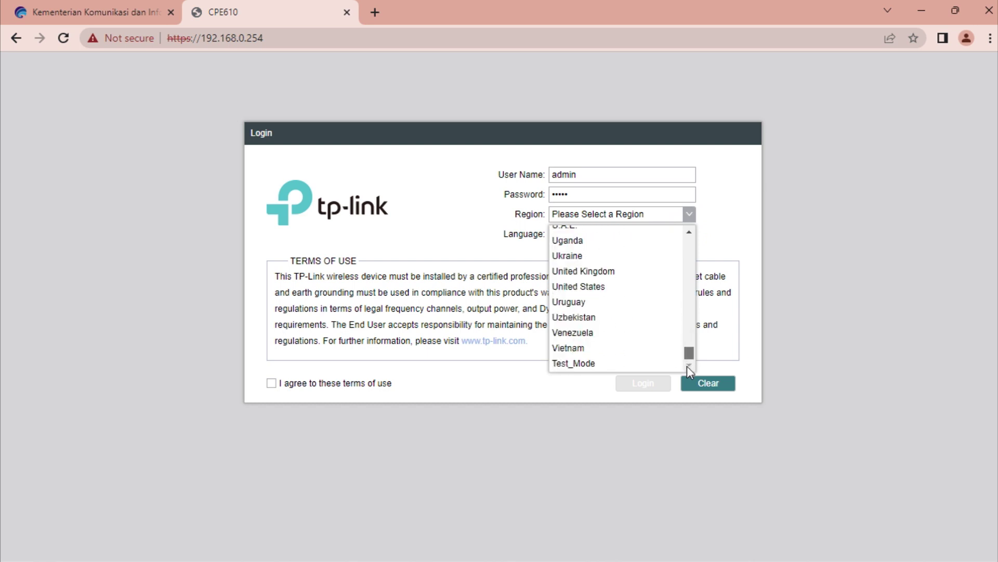
left_click(583, 364)
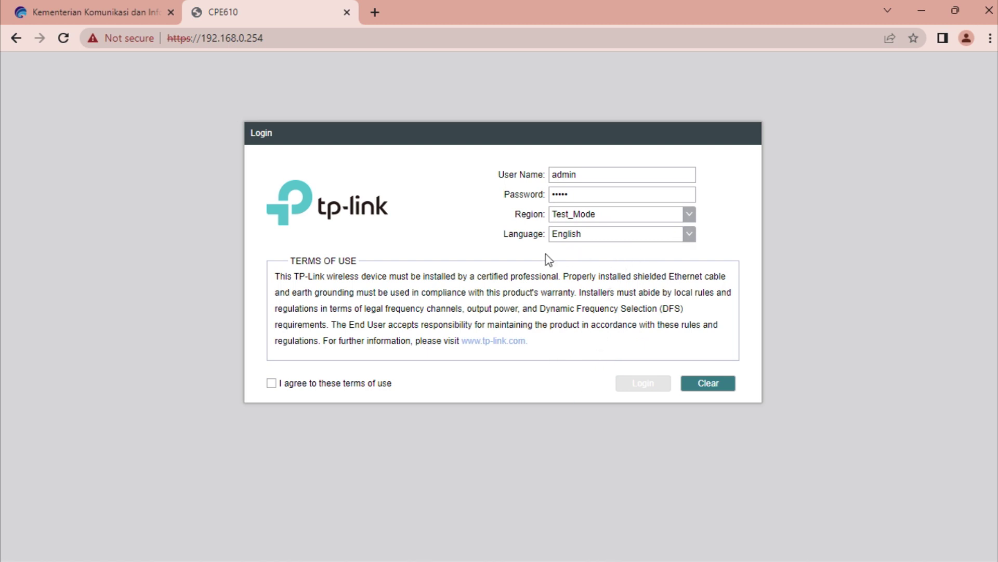
left_click(272, 385)
left_click(663, 390)
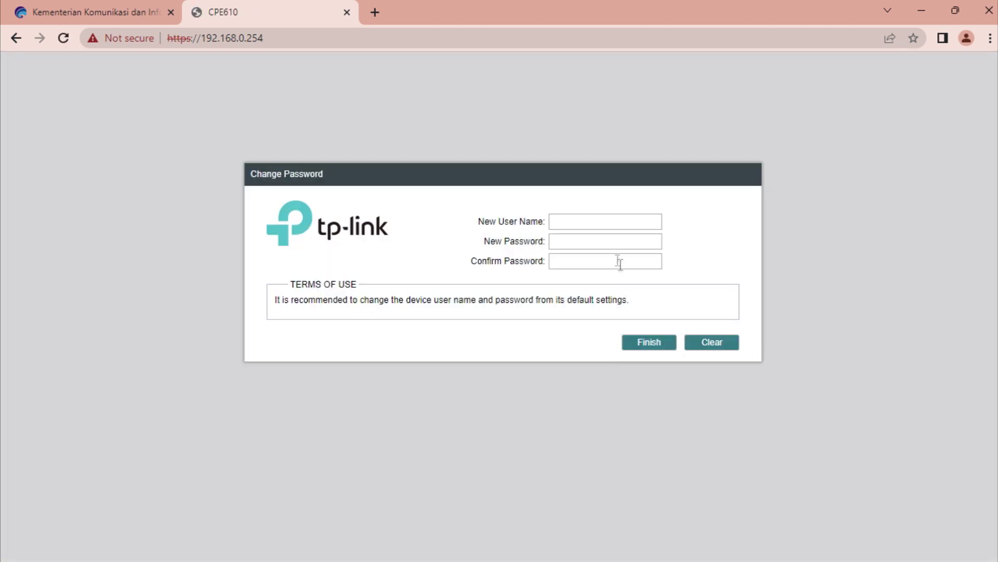
- Replace the default login by entering a new user name and a confirmed new password, and finish
left_click(606, 223)
type("admin")
left_click(655, 347)
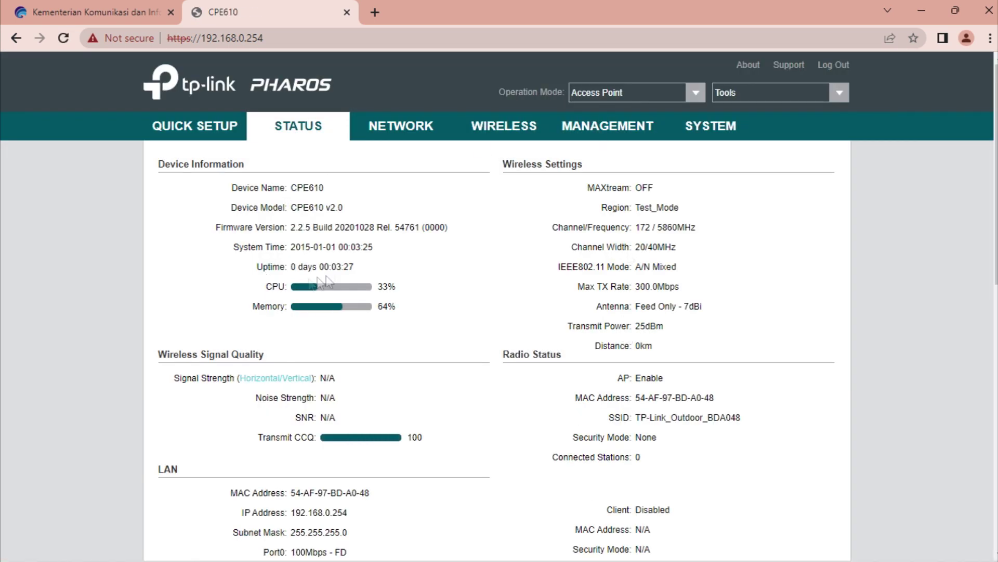
- Start the quick setup with Access Point as the operation mode and continue to the LAN settings
scroll(398, 285, "down", 5)
scroll(397, 286, "up", 5)
left_click(201, 126)
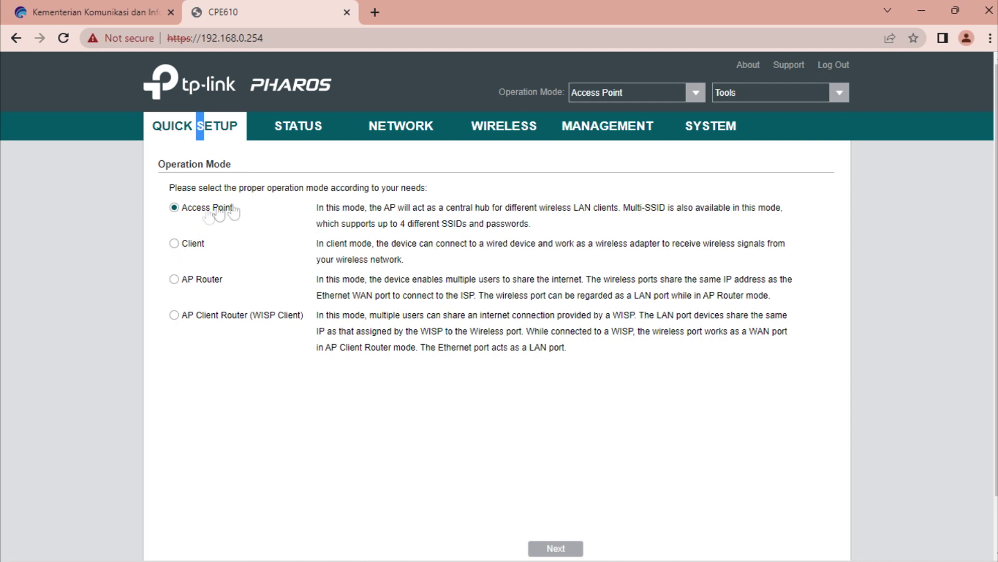
scroll(366, 291, "down", 2)
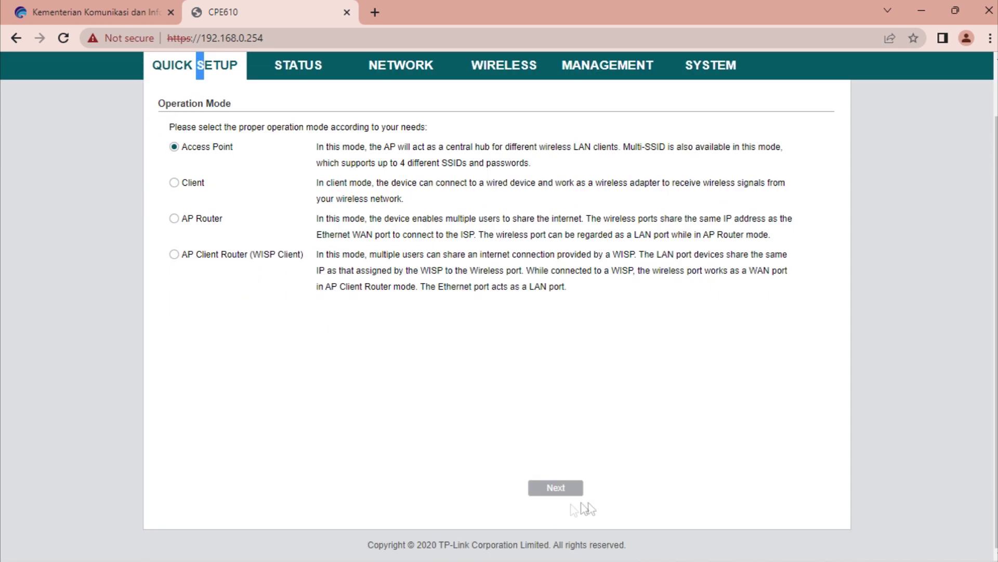
left_click(545, 490)
- Change the LAN IP address to one in the 192.168.10 range and continue to the wireless AP settings
scroll(488, 198, "up", 2)
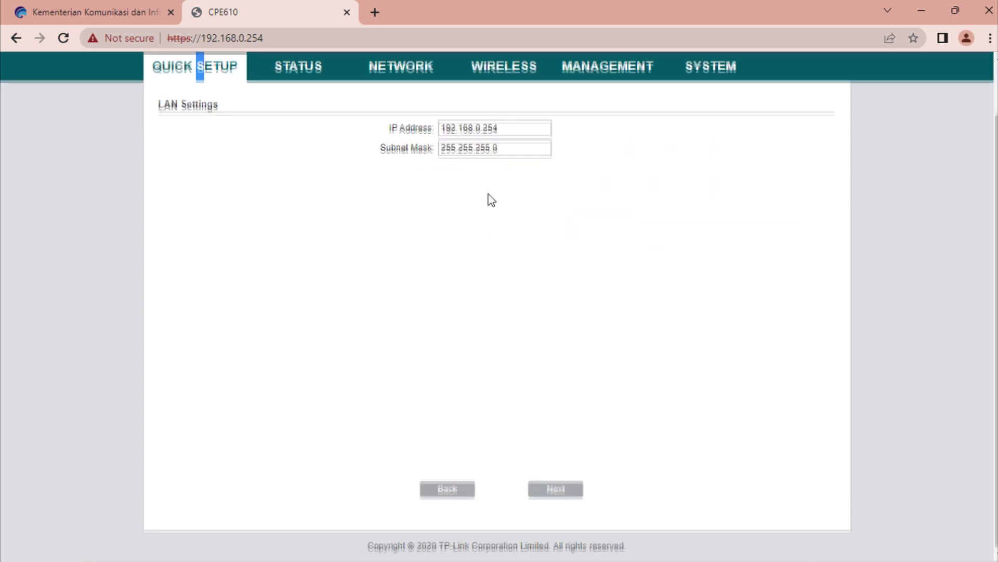
left_click(497, 188)
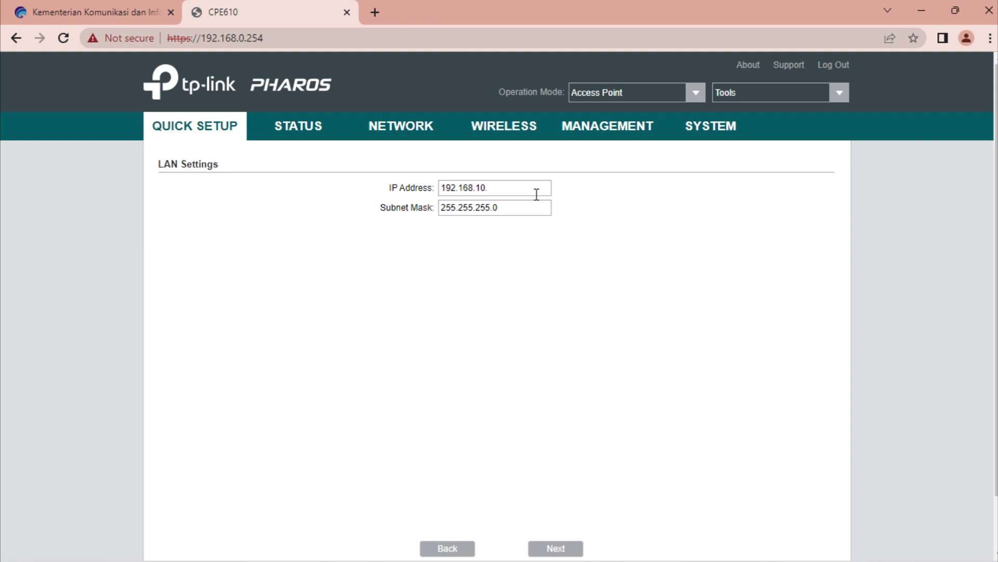
left_click(536, 194)
scroll(569, 319, "down", 2)
left_click(560, 489)
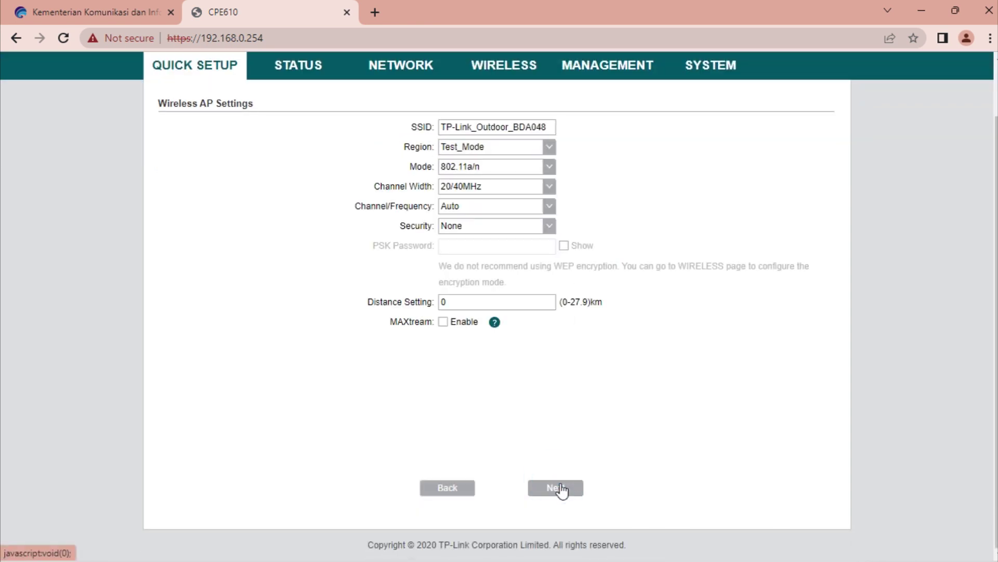
- Set the wireless network's SSID to wahana.net_5Ghz
left_click_drag(547, 126, 338, 152)
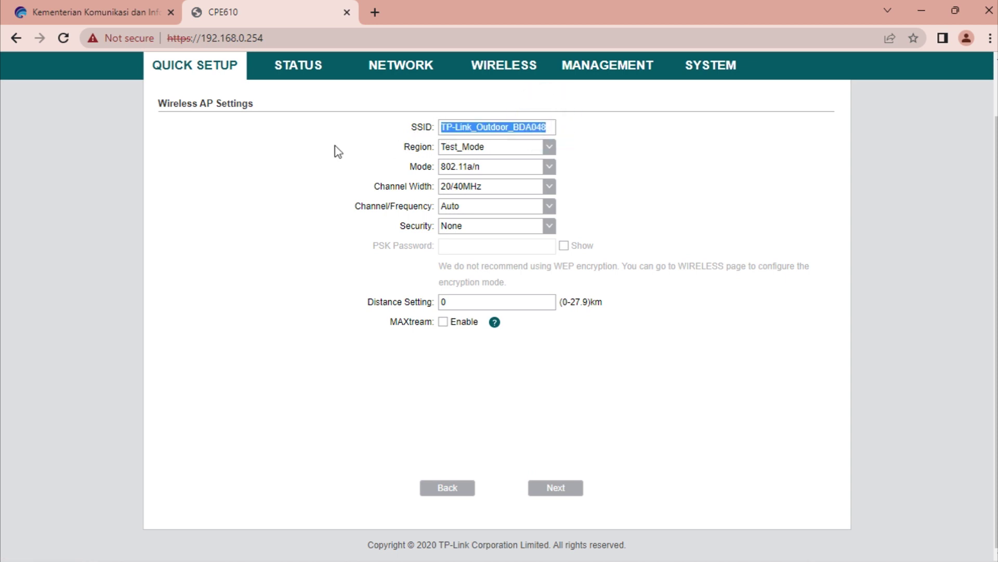
type("wa")
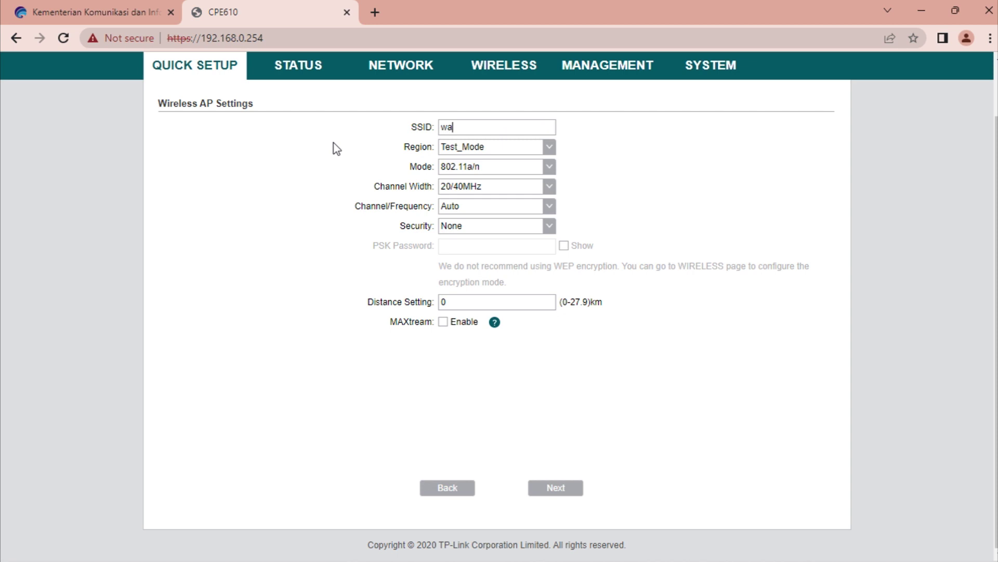
type("hana.net_5Ghz")
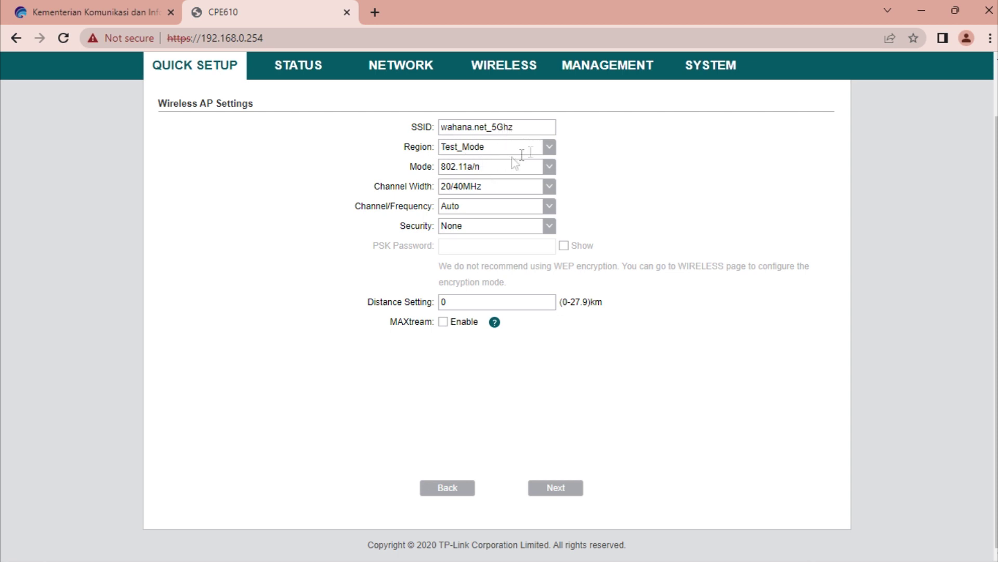
- Keep the wireless mode at 802.11a/n and set the channel width to 20MHz
left_click(549, 172)
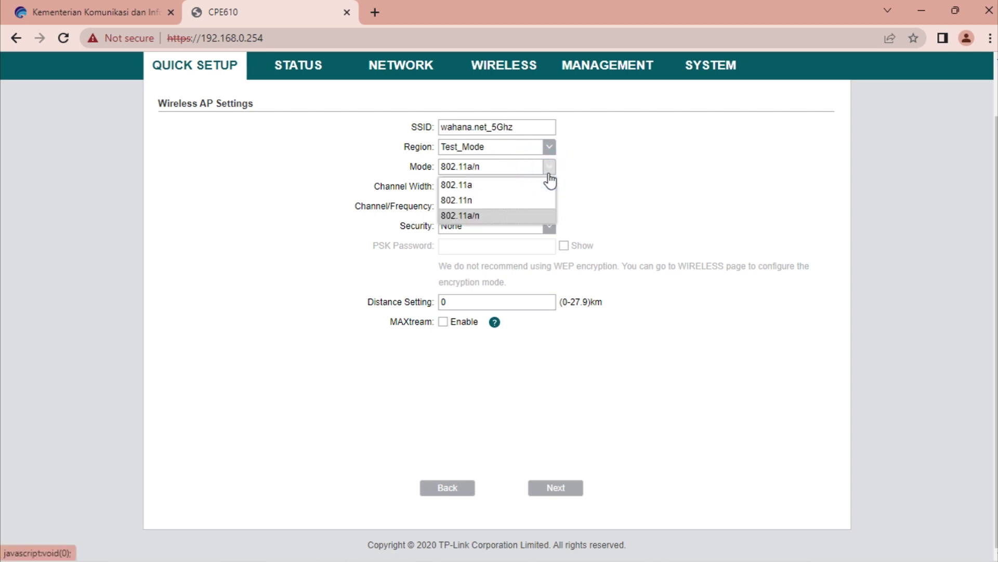
left_click(527, 216)
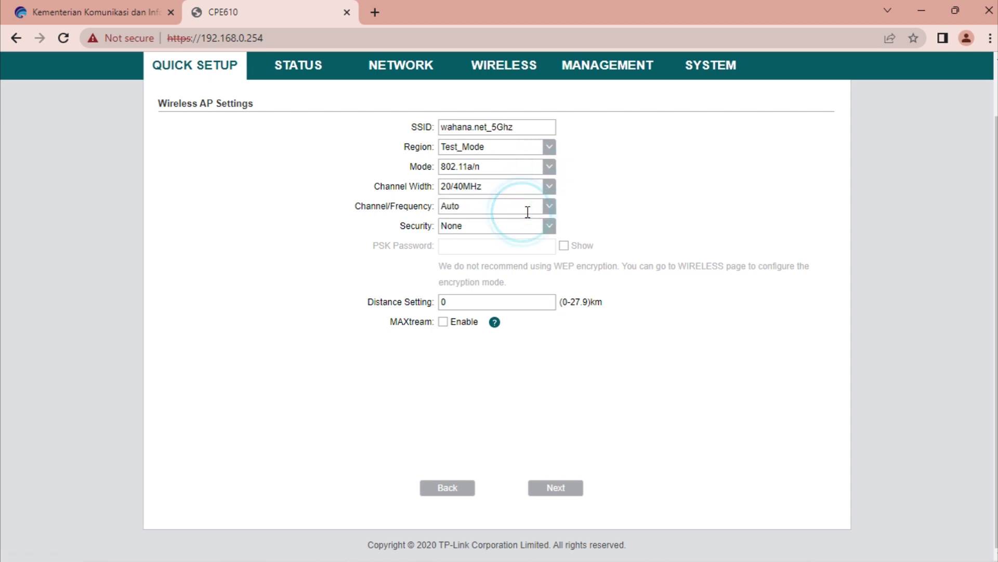
left_click(554, 193)
left_click(554, 193)
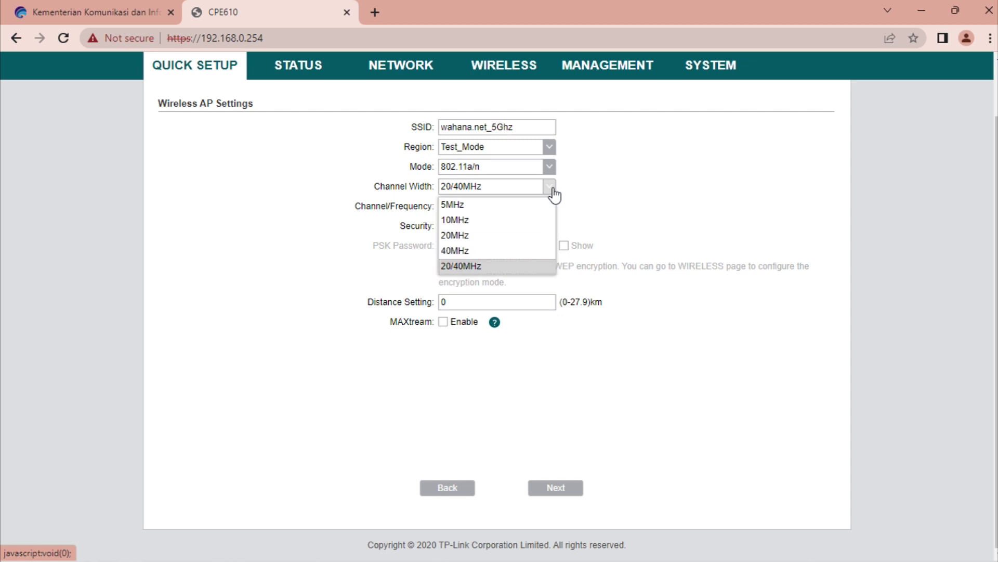
left_click(480, 235)
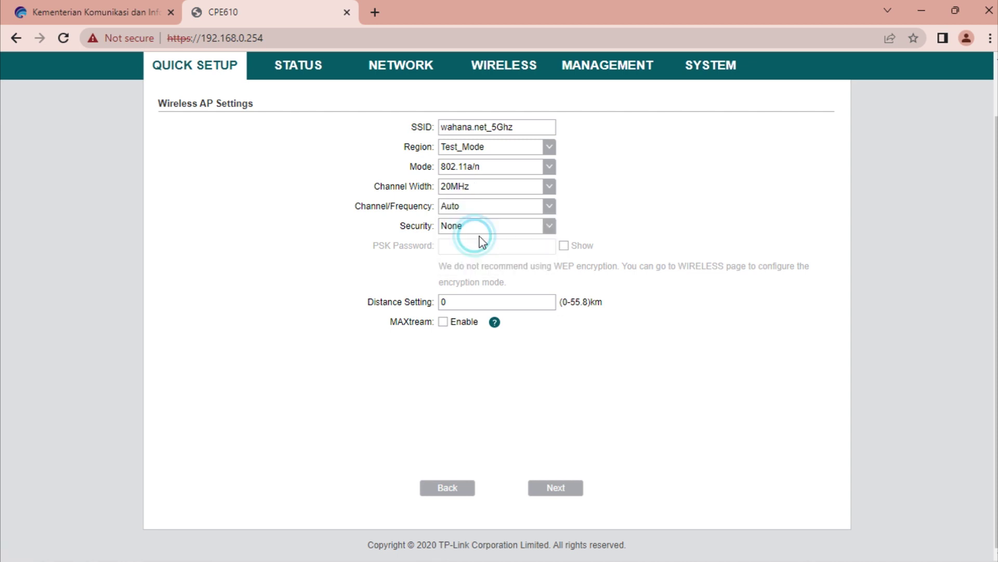
- Compare the device's channel/frequency options with the permitted WLAN frequency bands listed in the Kominfo article
left_click(553, 209)
scroll(519, 281, "down", 3)
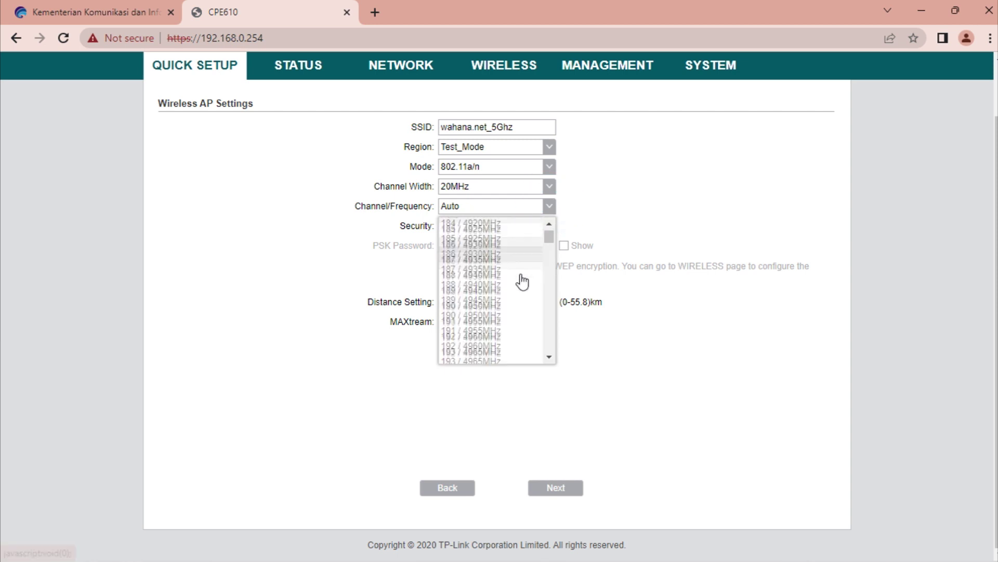
scroll(523, 282, "up", 5)
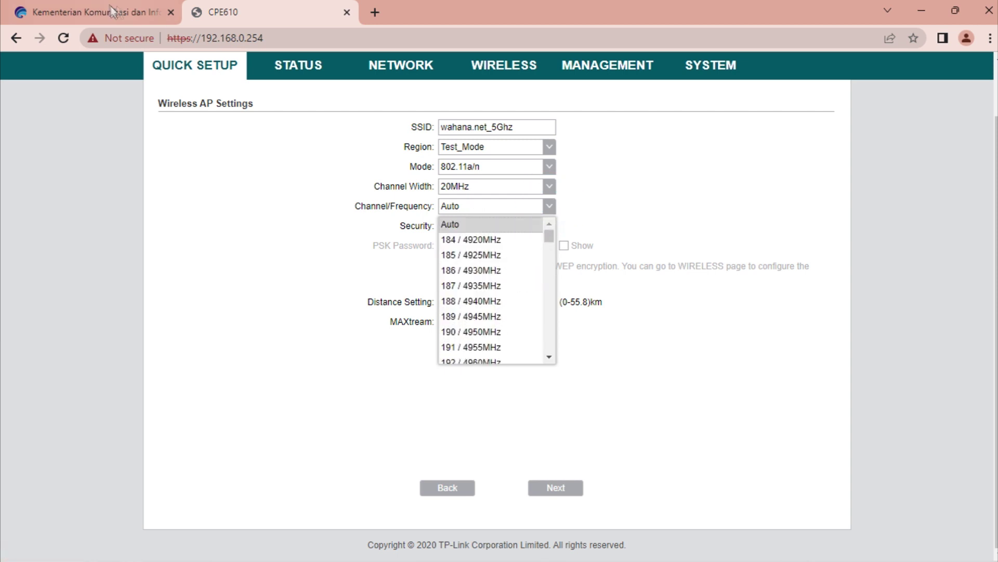
left_click(55, 12)
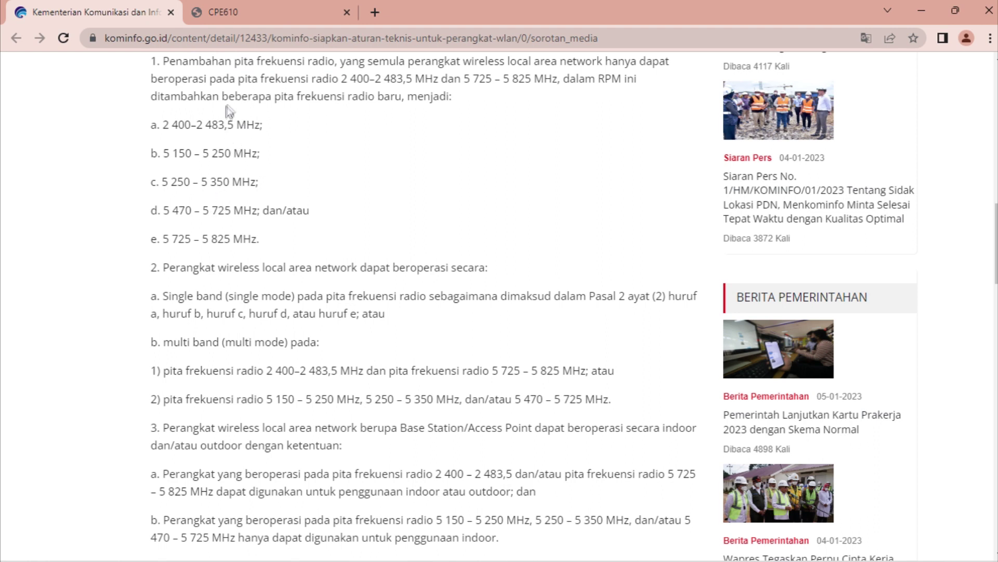
left_click(256, 11)
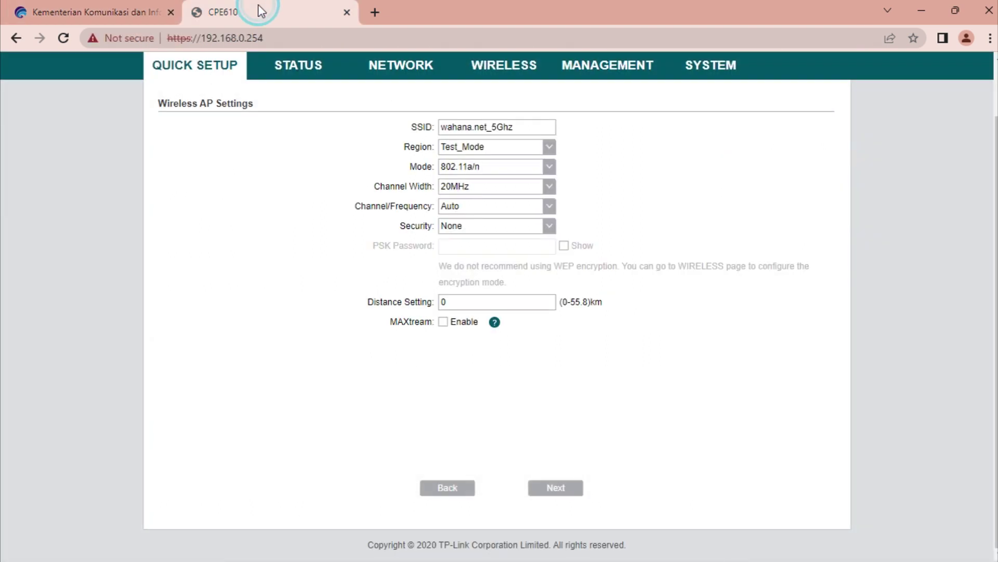
left_click(550, 206)
scroll(537, 285, "down", 4)
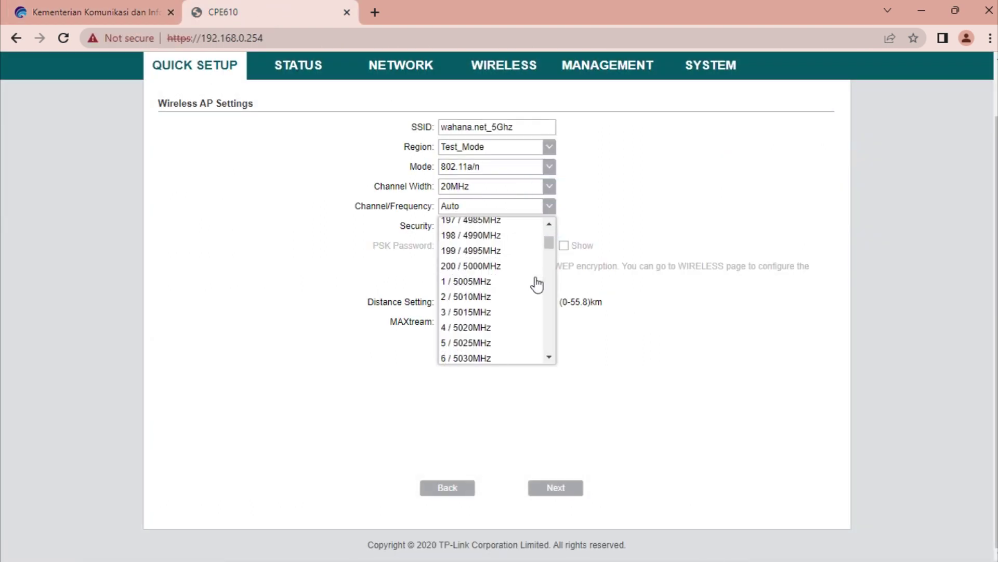
scroll(536, 286, "down", 20)
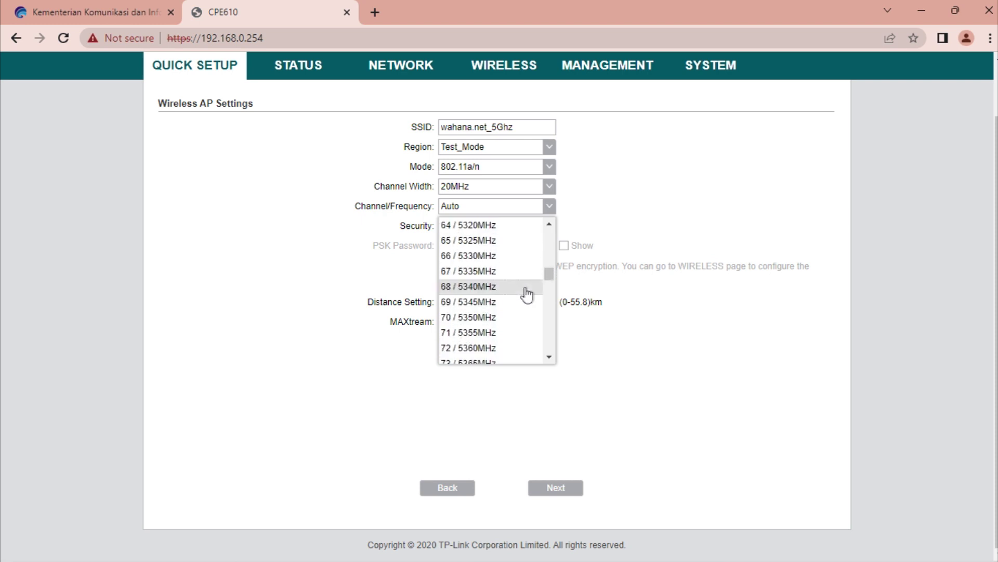
scroll(527, 294, "down", 20)
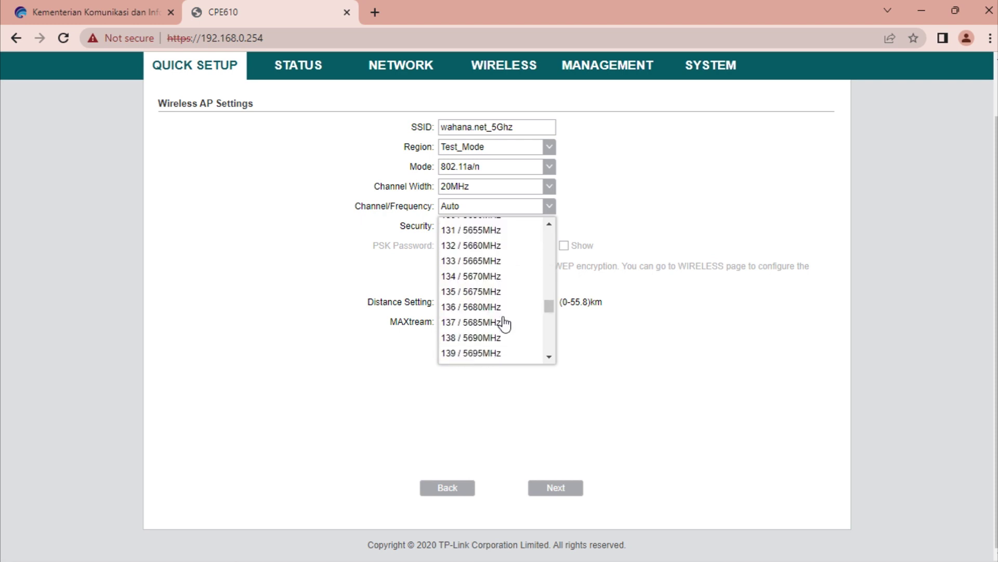
scroll(504, 324, "down", 11)
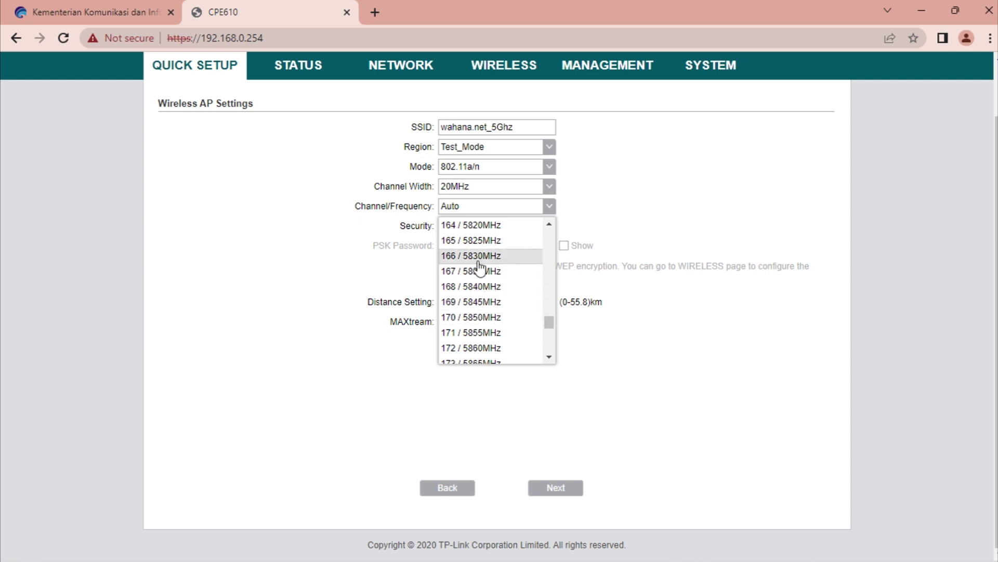
left_click(145, 21)
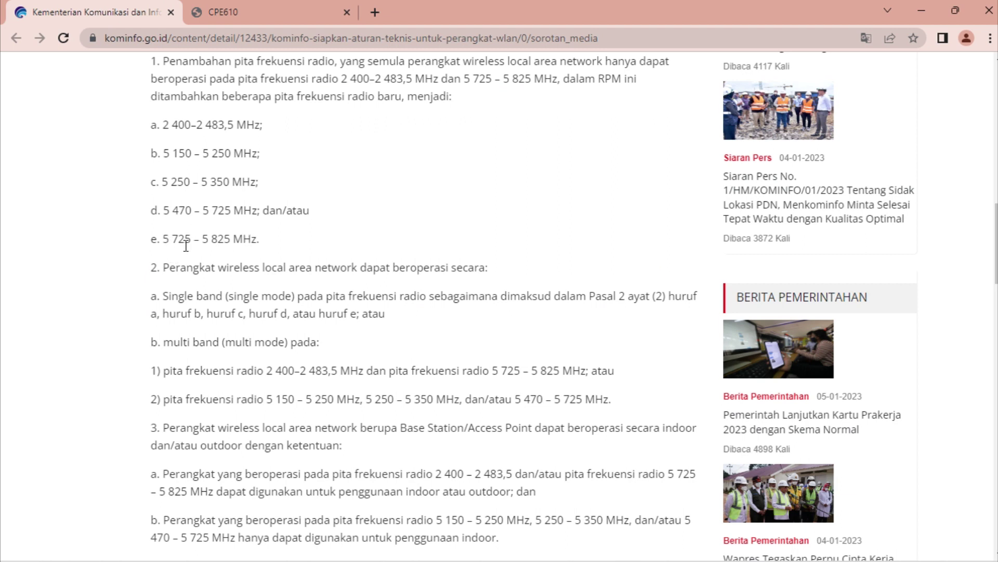
left_click(260, 12)
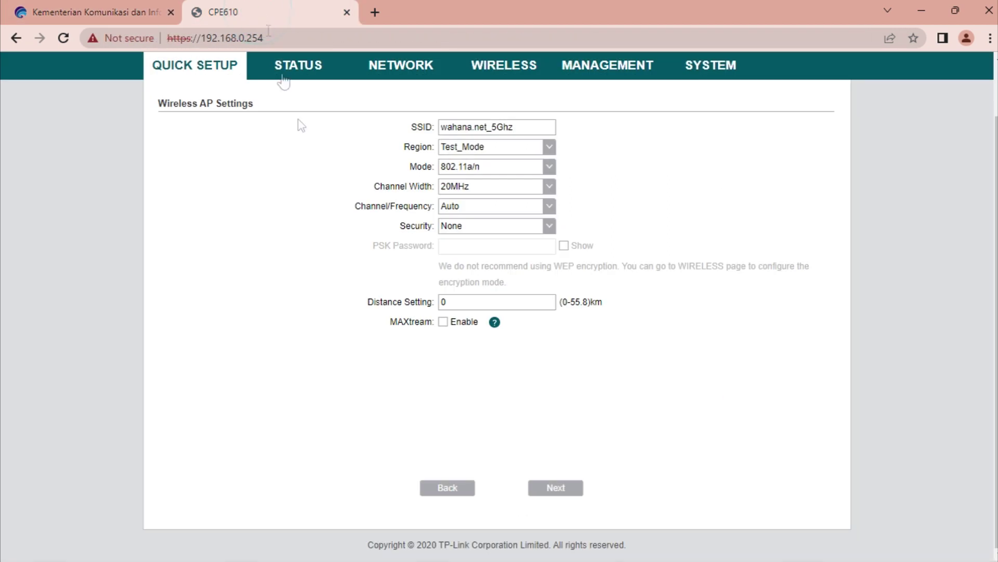
- Set the wireless AP's channel/frequency to 145 / 5725MHz
left_click(555, 206)
scroll(515, 354, "down", 20)
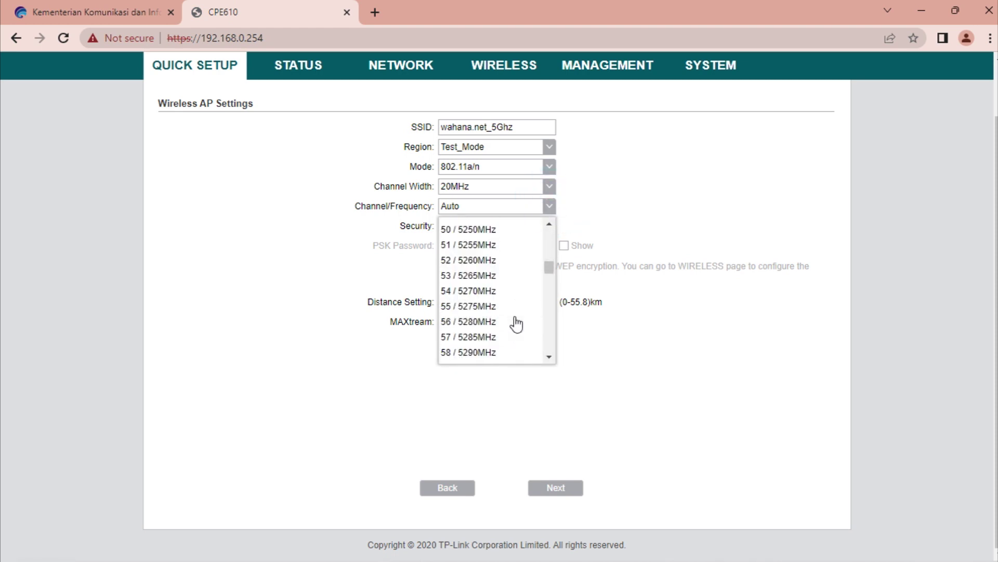
scroll(517, 325, "down", 17)
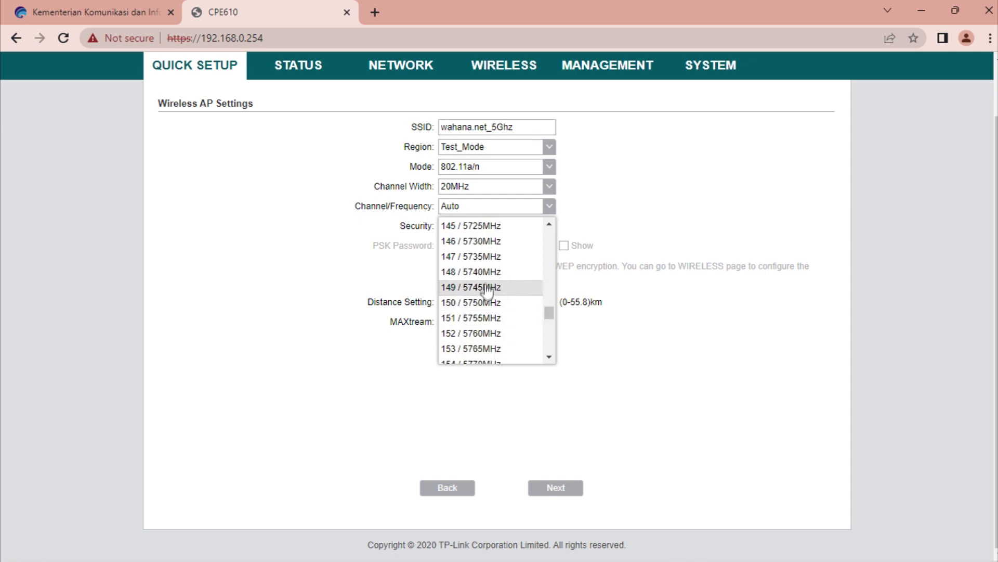
left_click(486, 227)
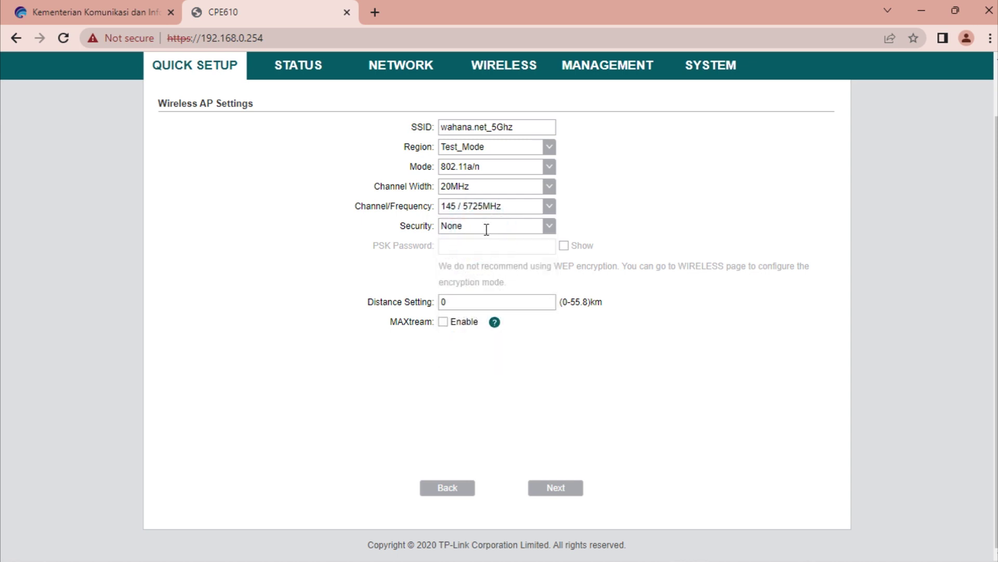
- Set the wireless security to WPA-PSK / WPA2-PSK, enter the PSK password and check it by showing it briefly
left_click(546, 227)
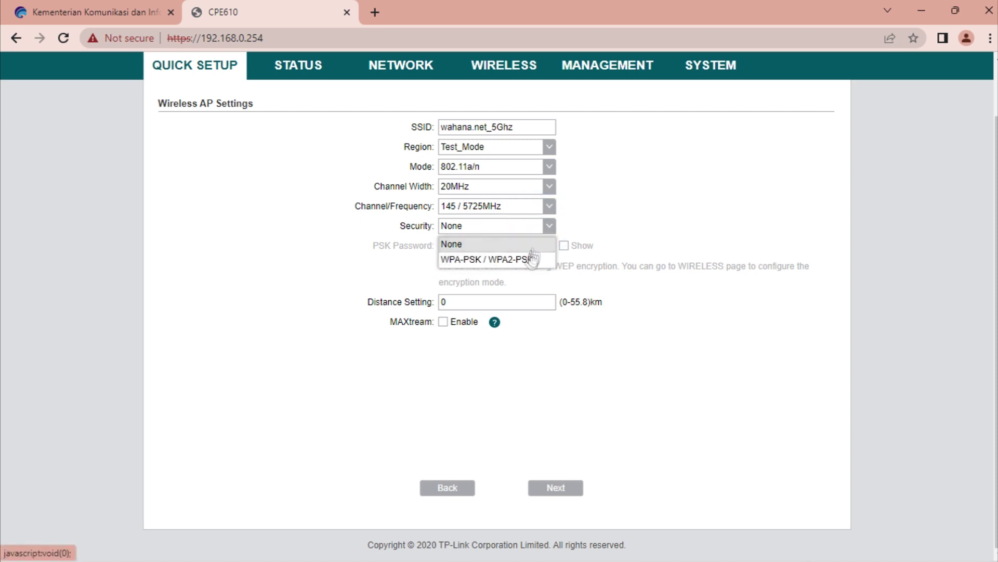
left_click(525, 259)
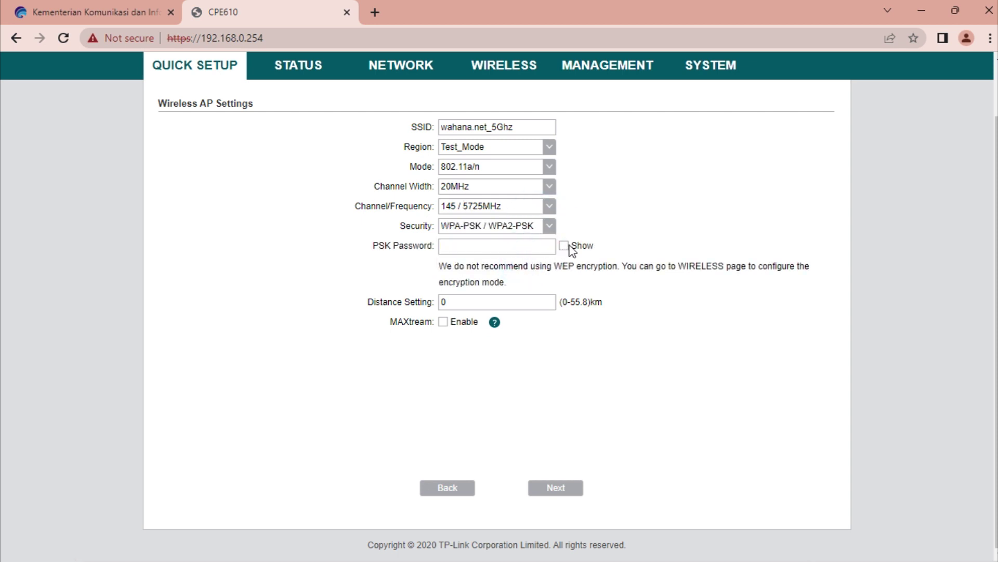
key("ctrl+v")
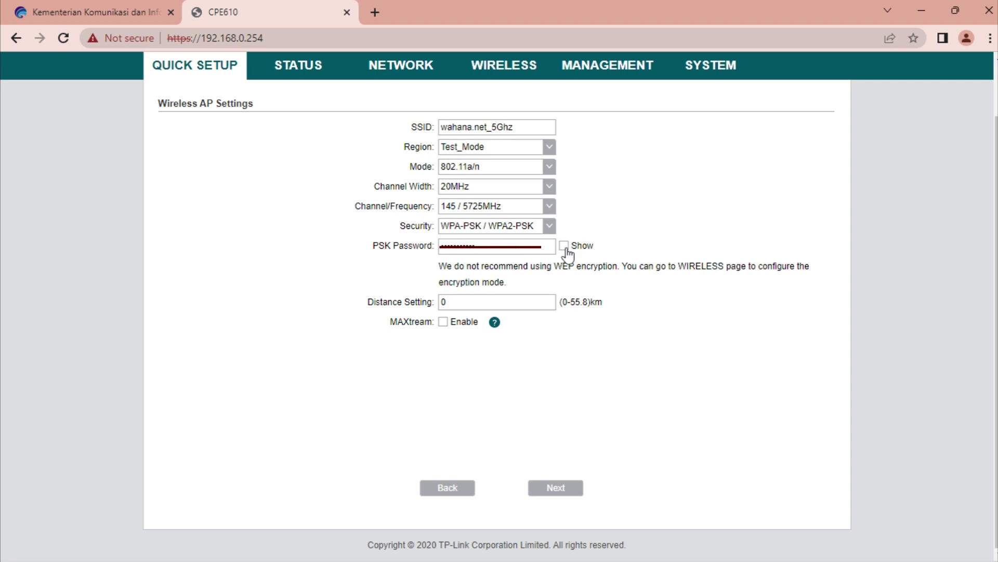
left_click(566, 249)
left_click(564, 247)
- Enable MAXtream, continue to the settings summary and finish the quick setup
left_click(443, 322)
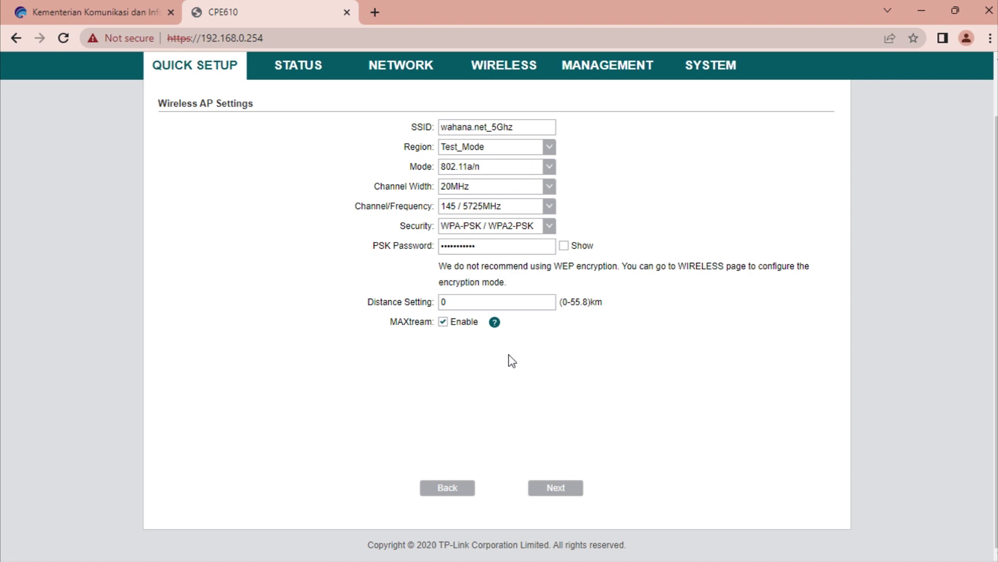
left_click(550, 491)
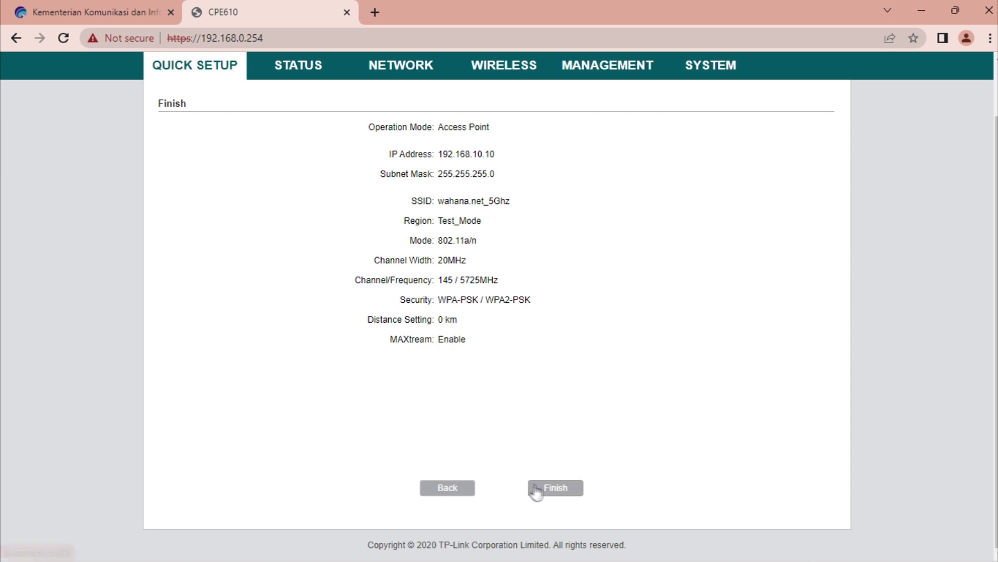
left_click(537, 490)
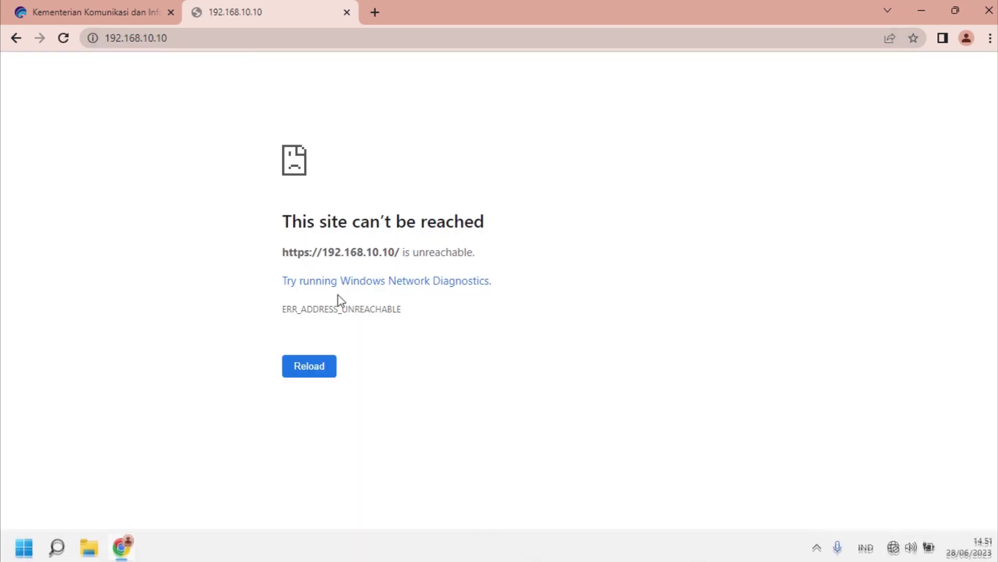
- Minimize the browser and open the TCP/IPv4 properties of the Ethernet 2 adapter through Network and Sharing Center
left_click(921, 10)
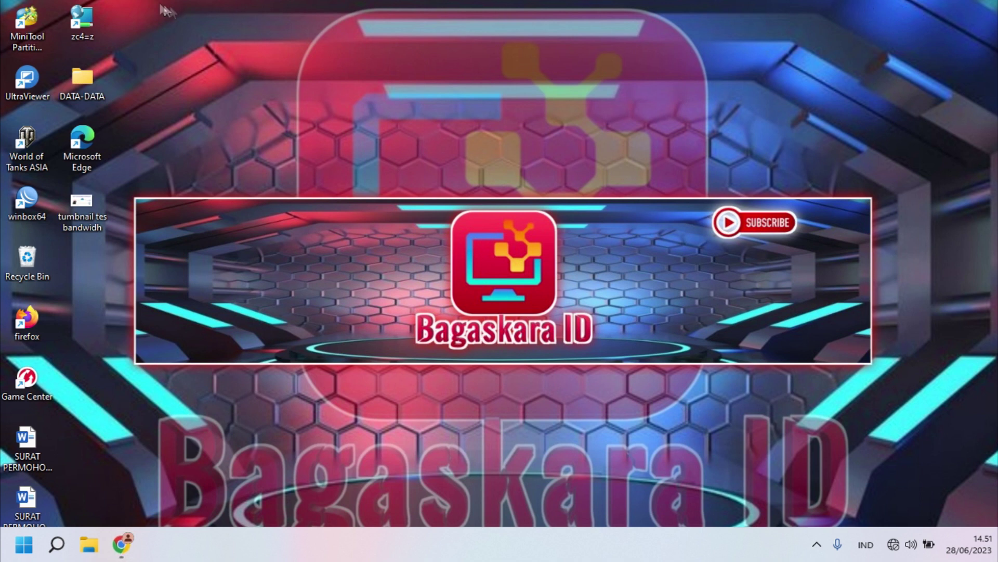
double_click(73, 32)
left_click(645, 172)
left_click(636, 223)
left_click(421, 395)
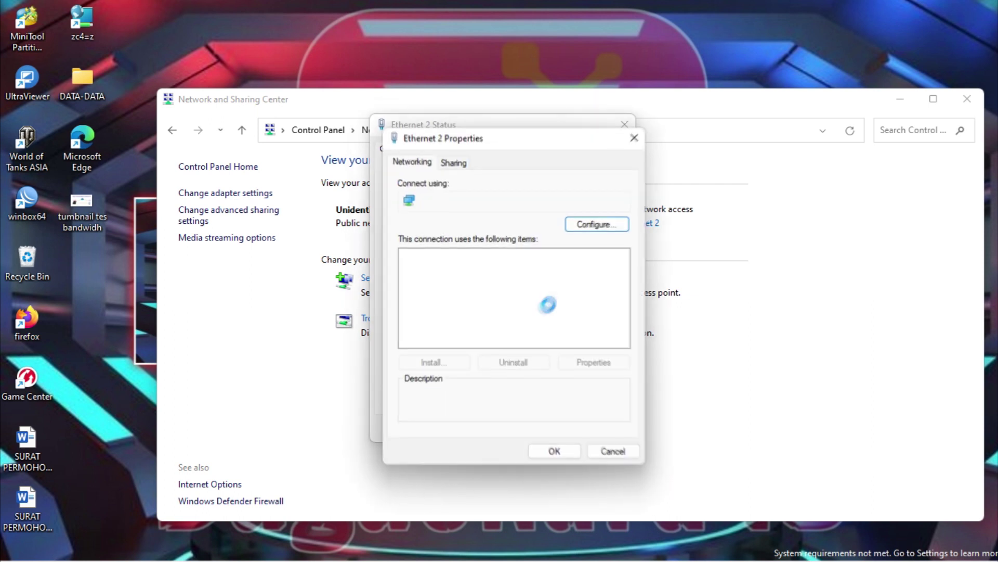
double_click(559, 292)
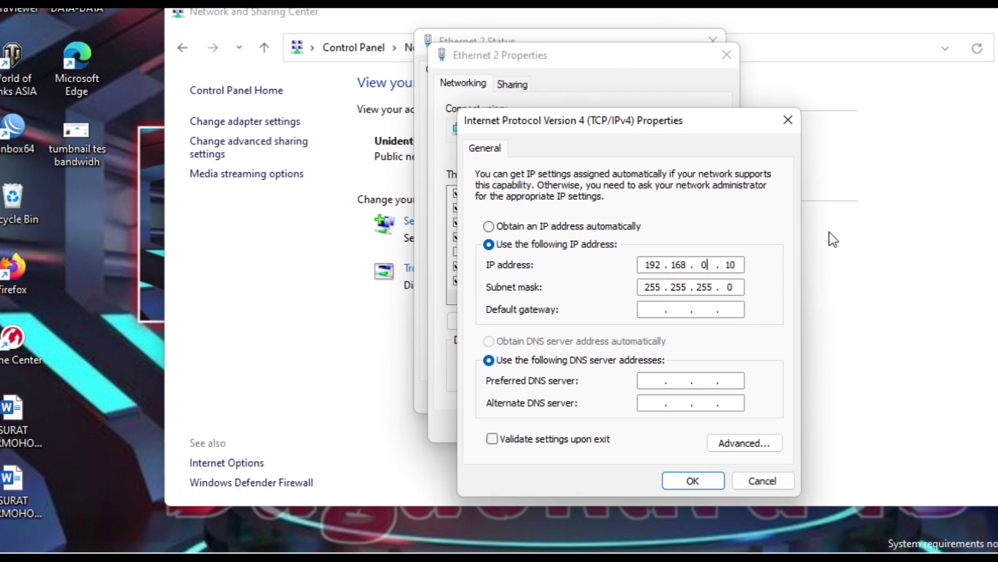
- Set the Ethernet 2 adapter's IP address to 192.168.10.100, save it and close the network windows
type("10")
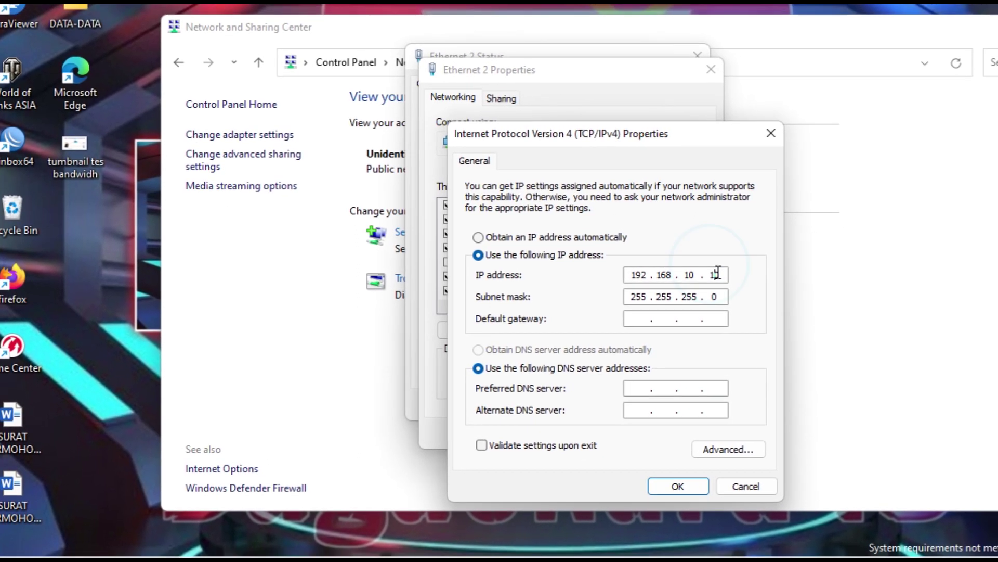
type("0")
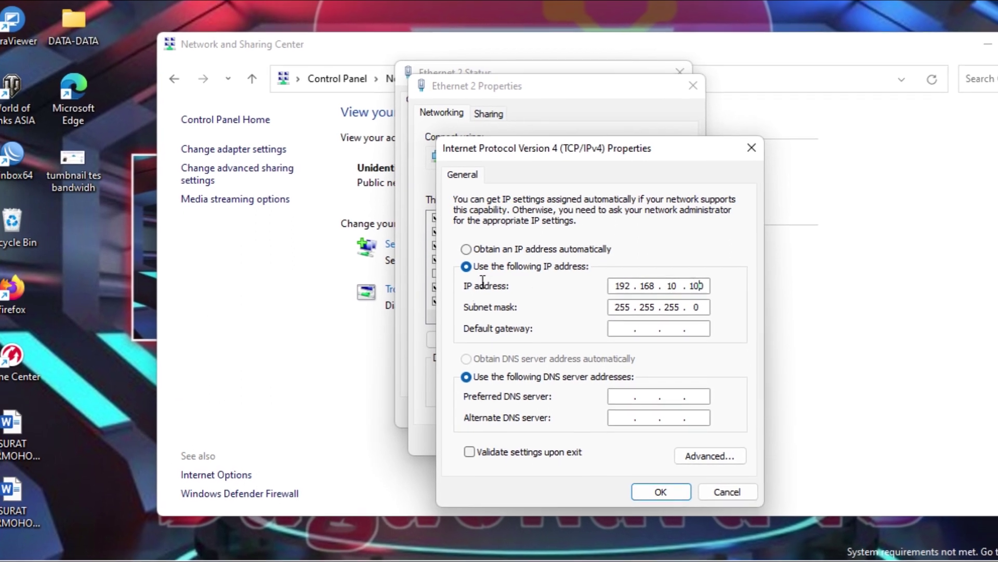
left_click(629, 491)
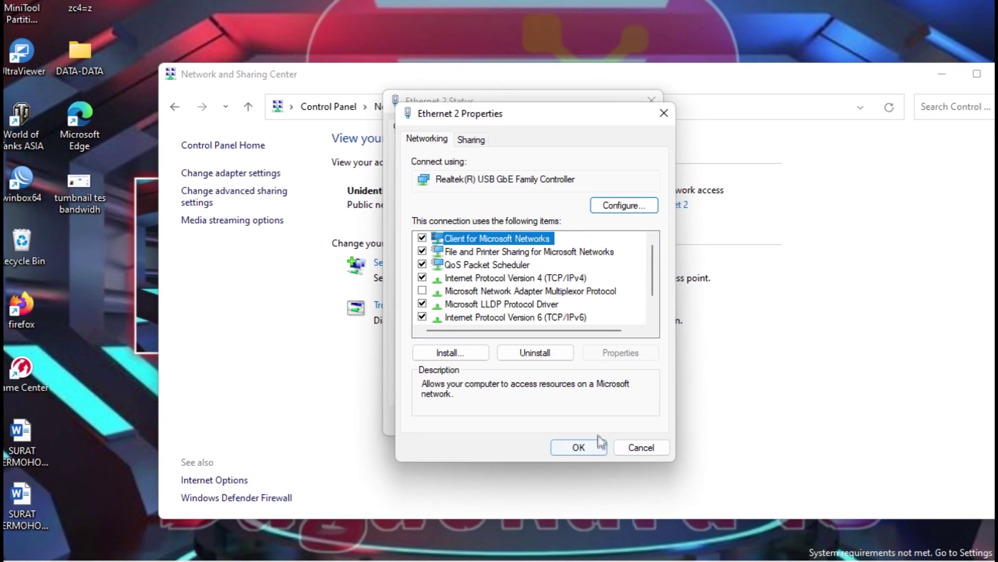
left_click(598, 441)
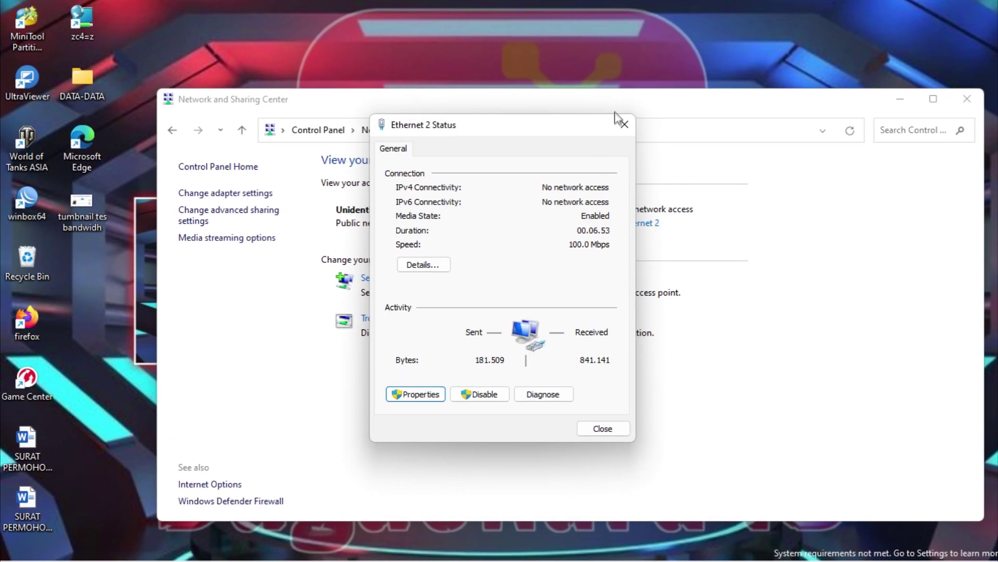
left_click(618, 119)
left_click(963, 97)
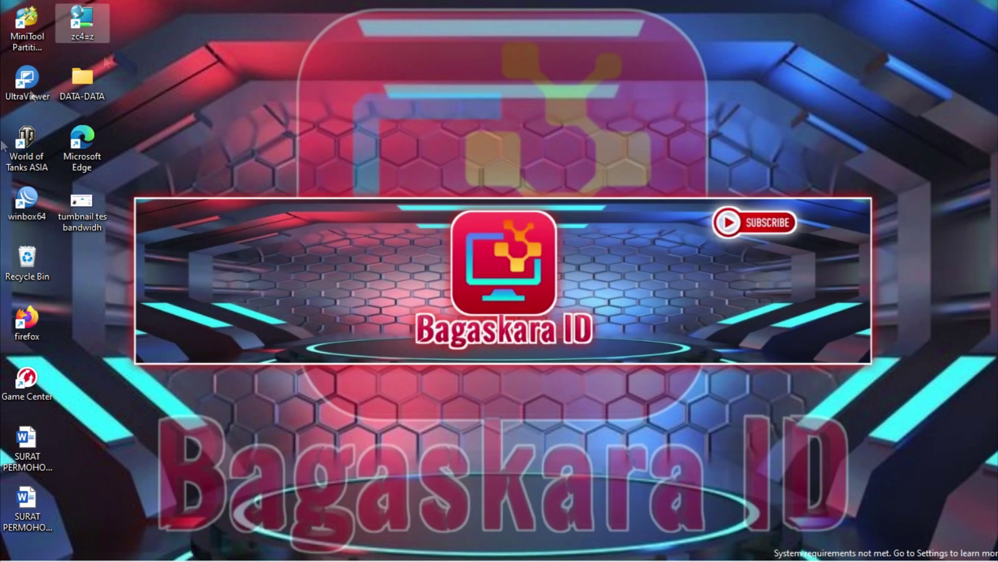
- Switch back to Chrome, load 192.168.10.10 and proceed past the certificate warning to the login page
mouse_move(291, 550)
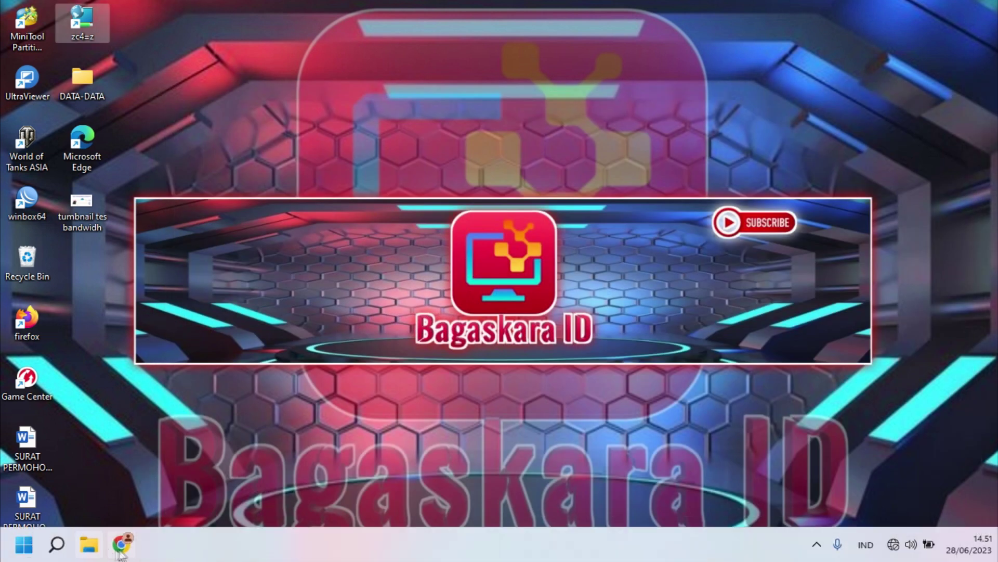
left_click(120, 544)
left_click(196, 35)
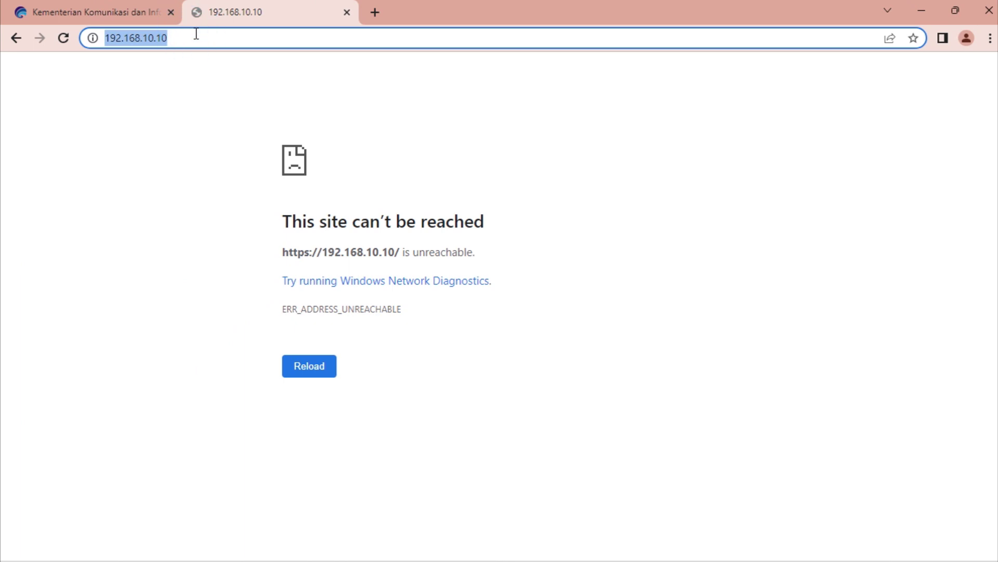
key("Return")
left_click(339, 425)
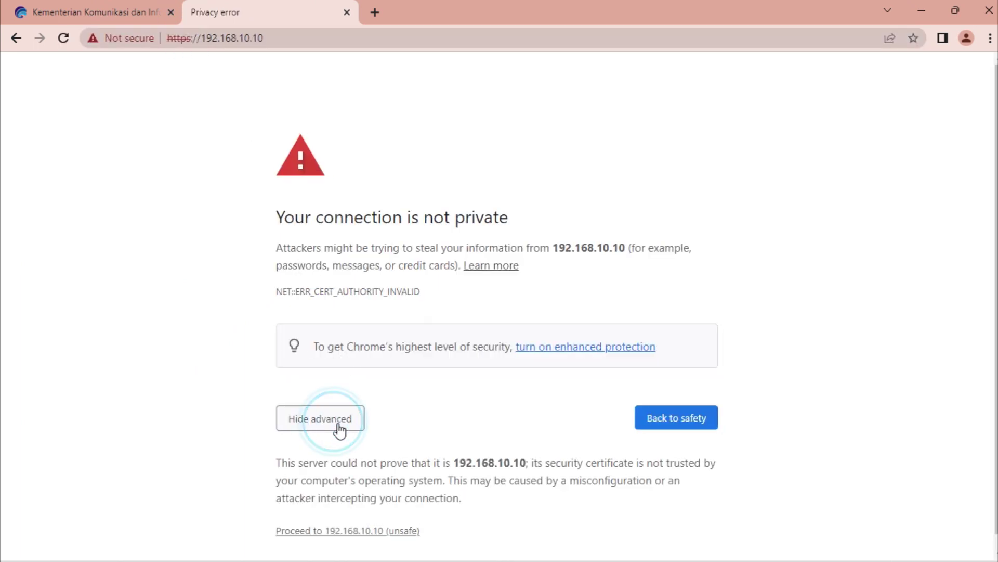
scroll(353, 411, "down", 1)
left_click(333, 516)
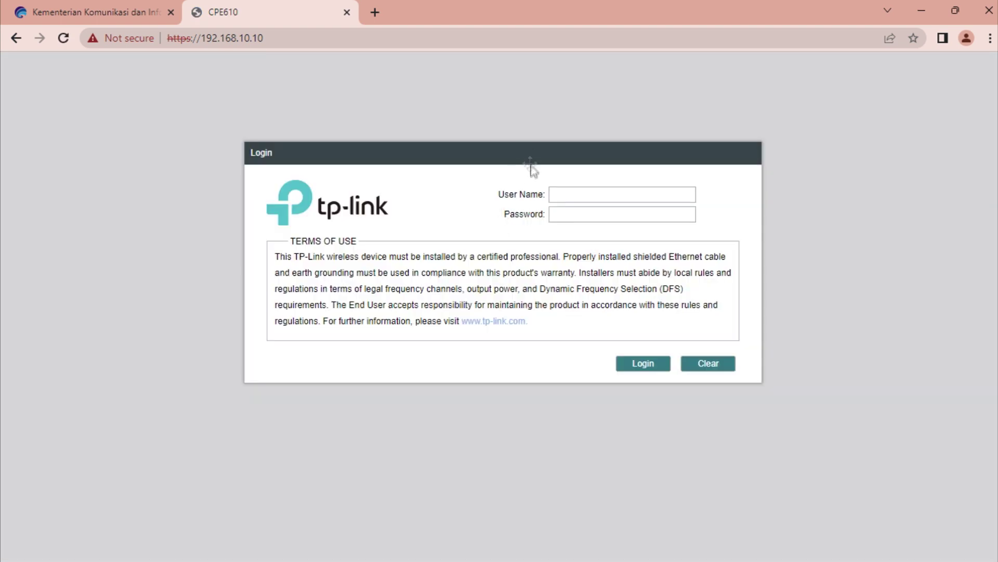
- Log in with the user name and password, take over the existing session and review the status page's wireless, radio and LAN details
left_click(566, 189)
key("Return")
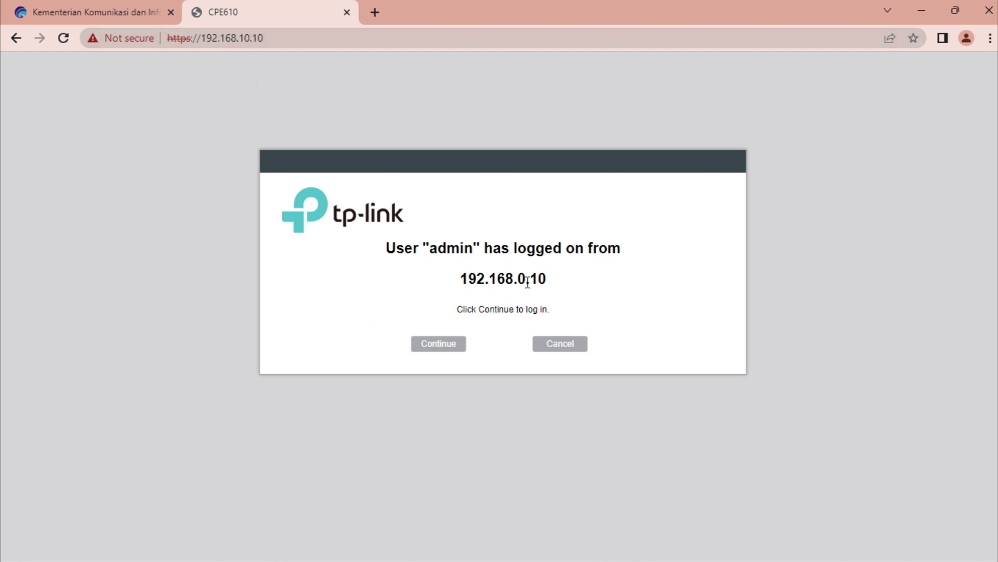
left_click(450, 348)
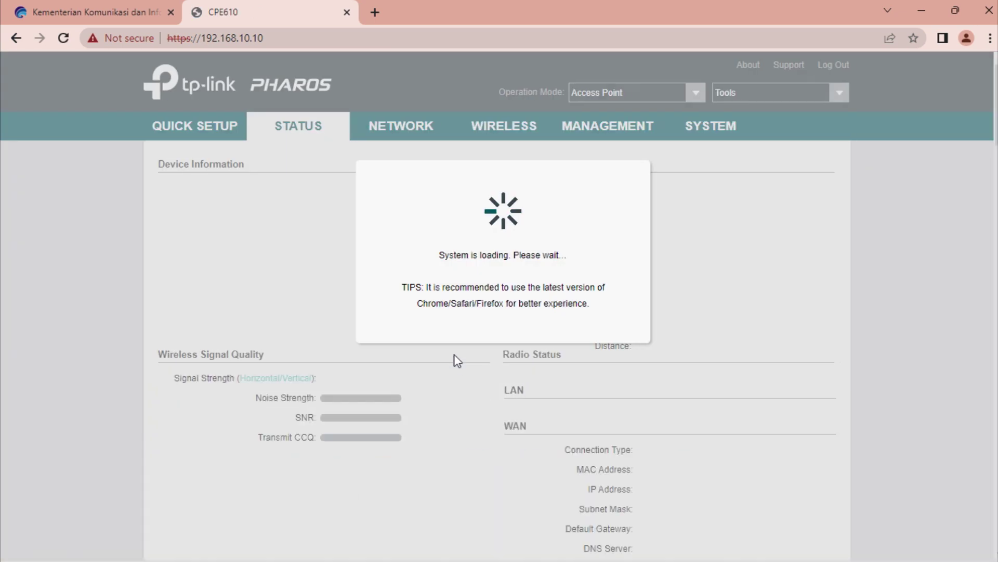
scroll(435, 361, "down", 5)
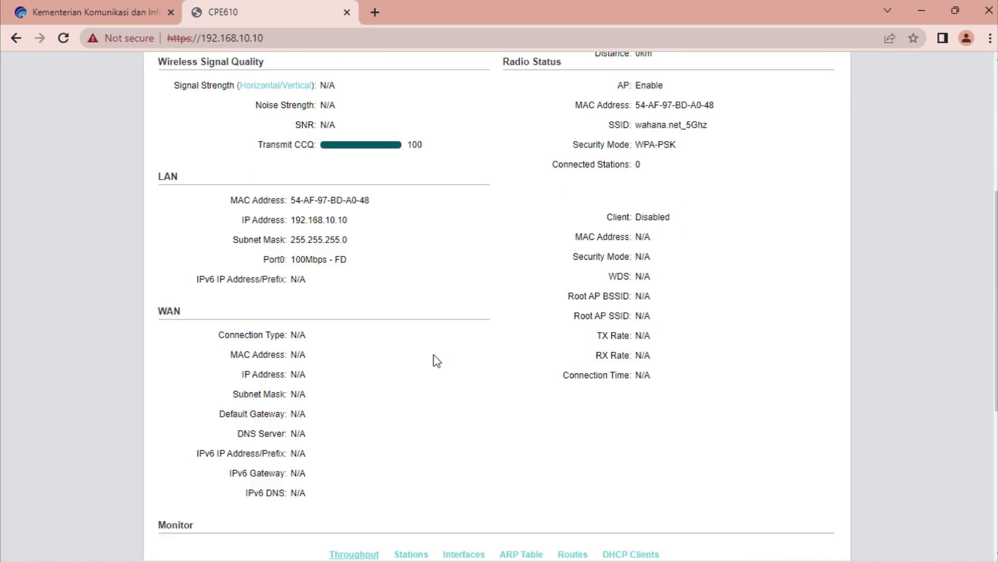
scroll(437, 359, "up", 4)
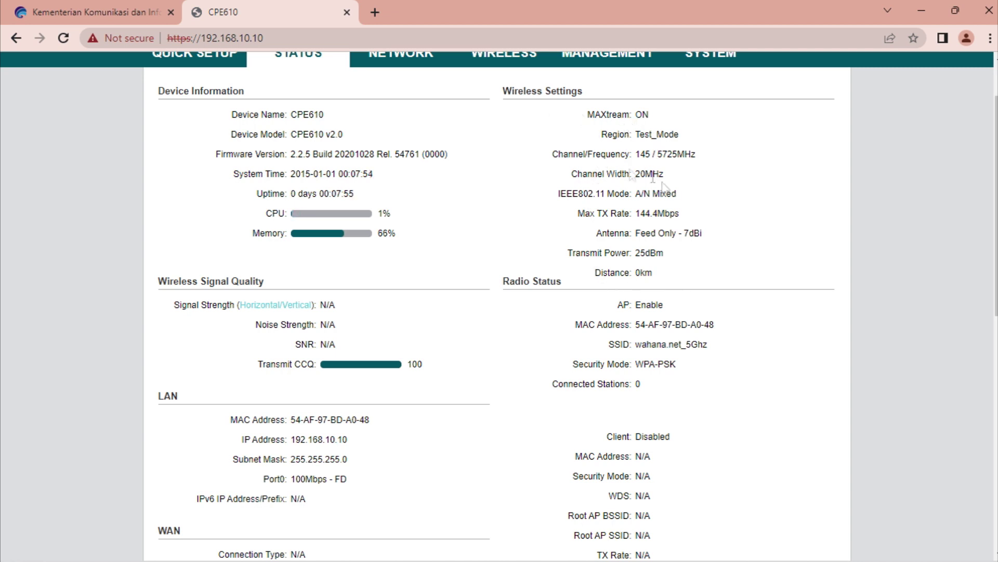
- Check the status page's throughput monitor and synchronize the date and time in the System settings with the PC's clock
scroll(445, 267, "down", 10)
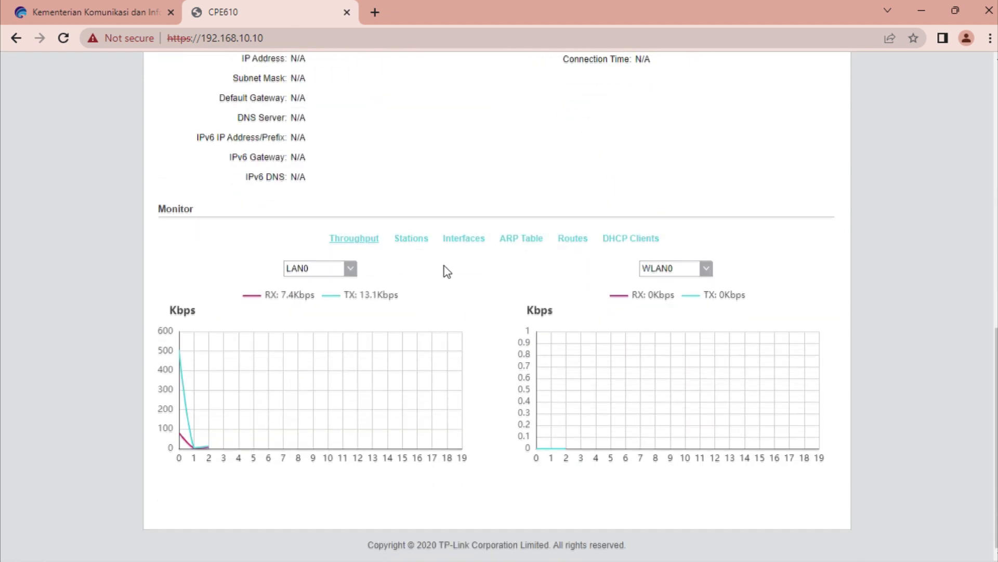
scroll(445, 271, "up", 10)
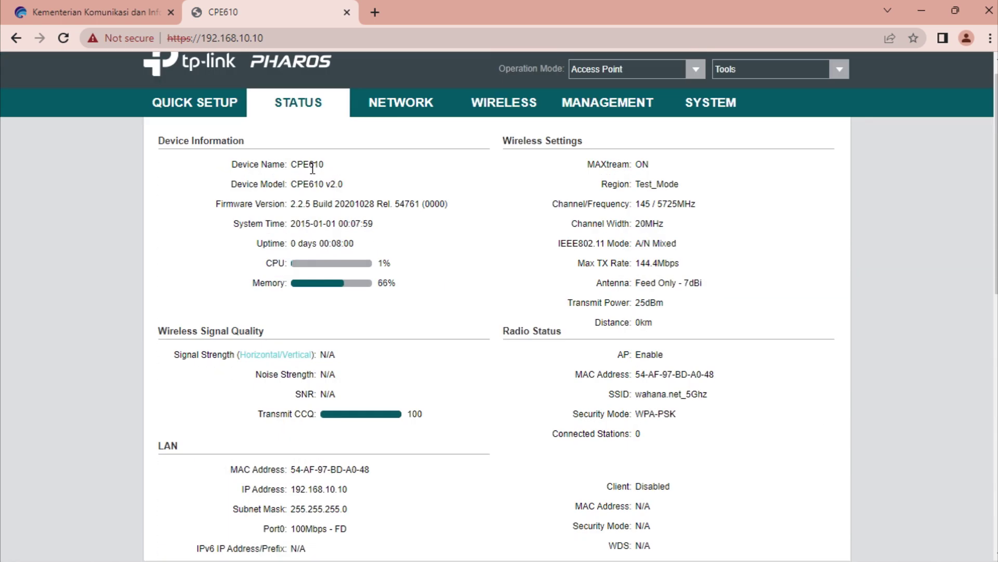
left_click(691, 102)
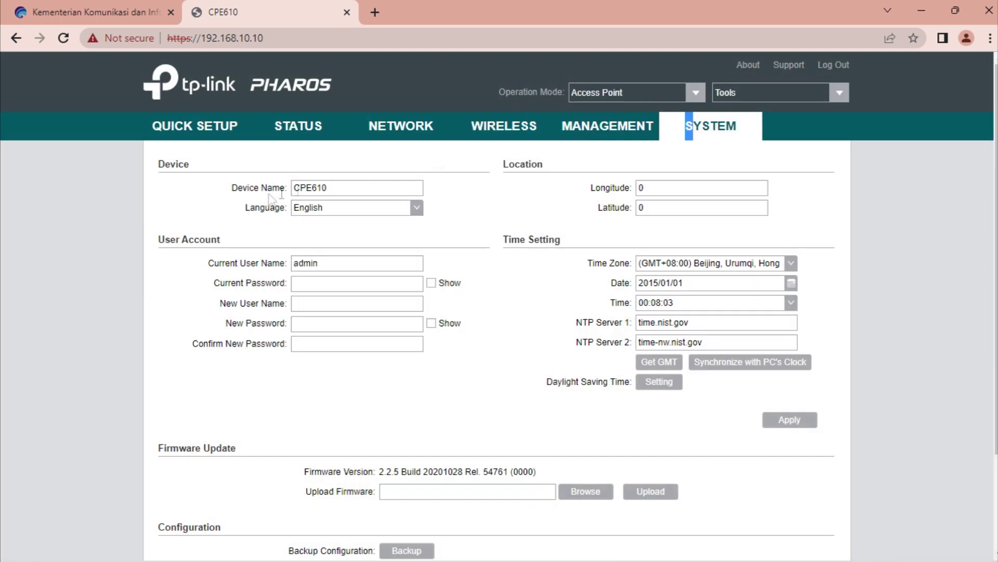
double_click(331, 188)
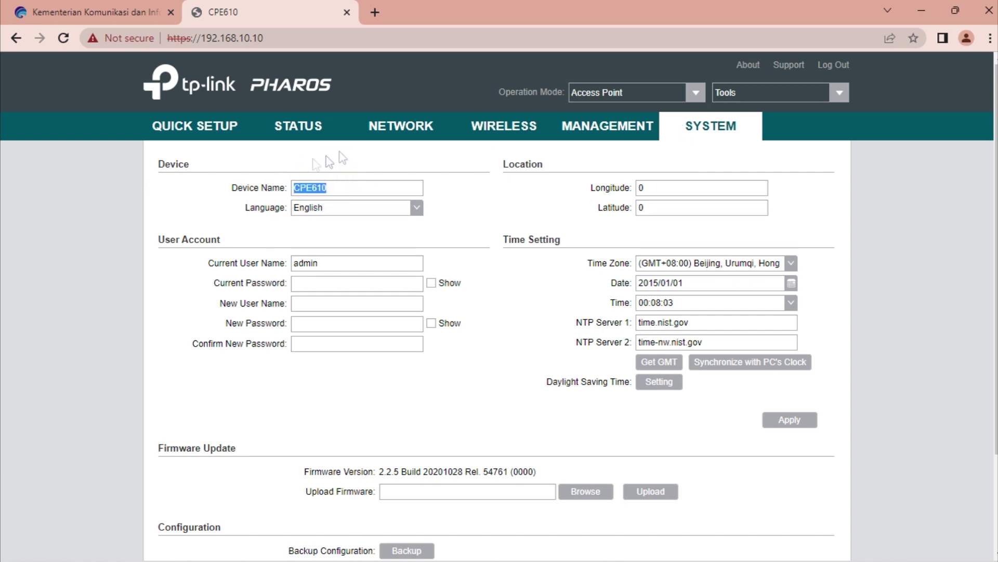
scroll(659, 377, "down", 2)
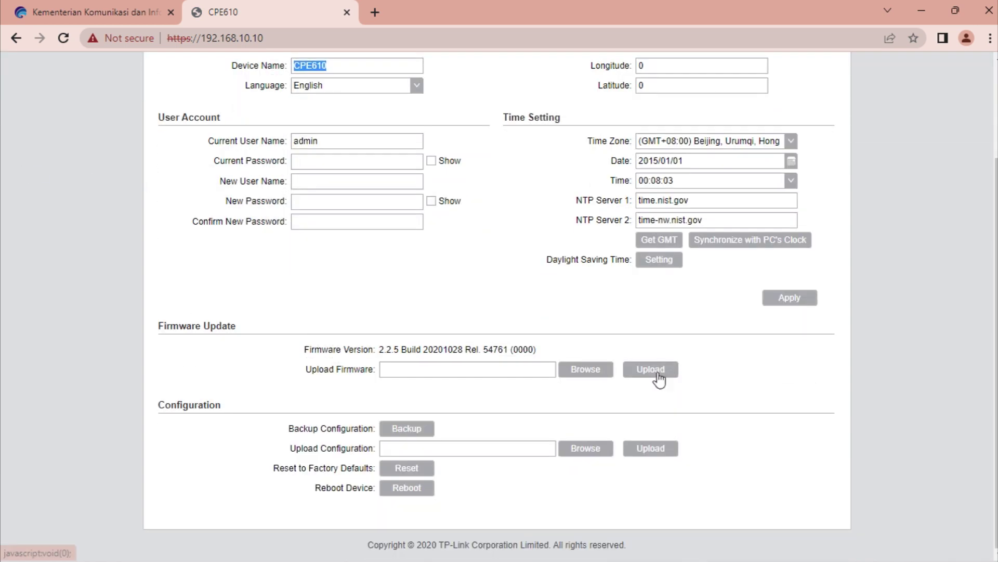
left_click(722, 240)
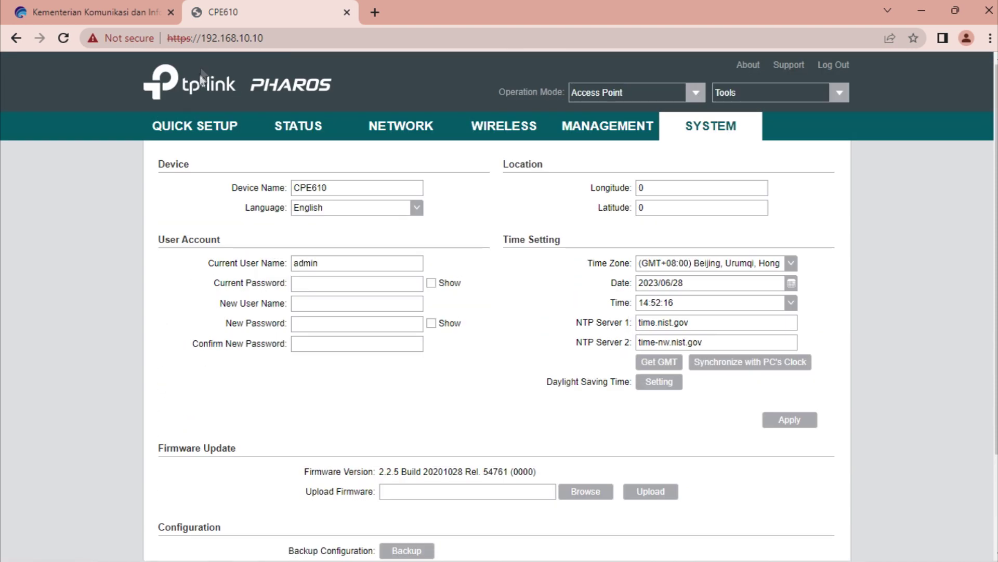
- Review the device information, wireless settings and radio details on the Status page
left_click(290, 127)
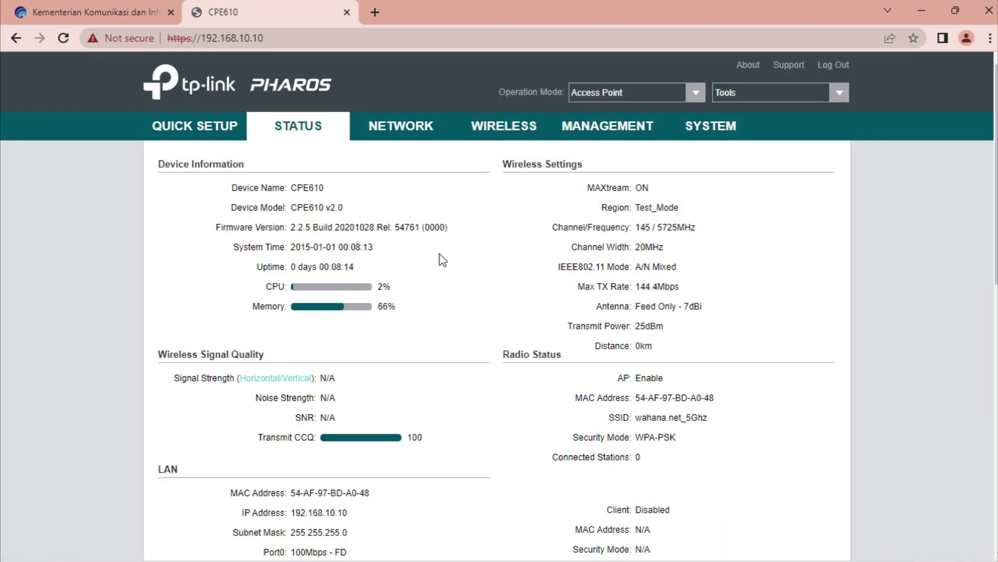
scroll(462, 166, "down", 4)
scroll(479, 83, "up", 4)
- Set the antenna to 23dBi in the basic wireless settings, then apply and save the change
left_click(488, 128)
scroll(499, 261, "down", 4)
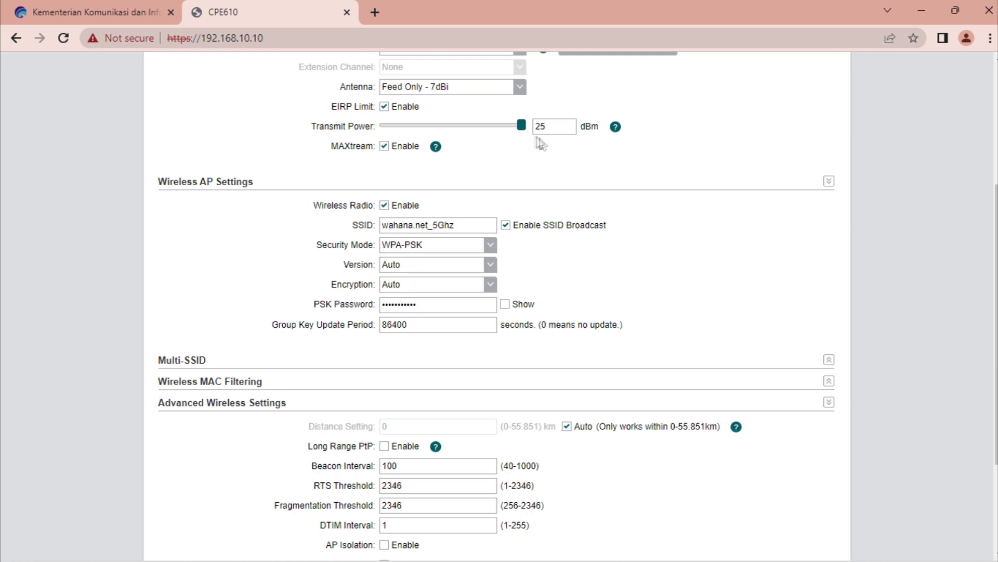
scroll(540, 143, "up", 3)
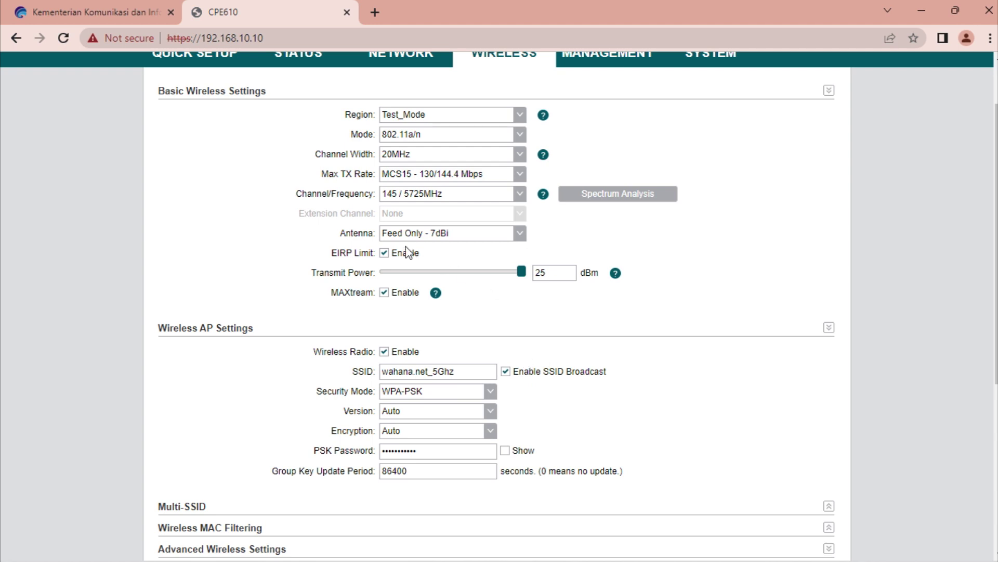
left_click(513, 238)
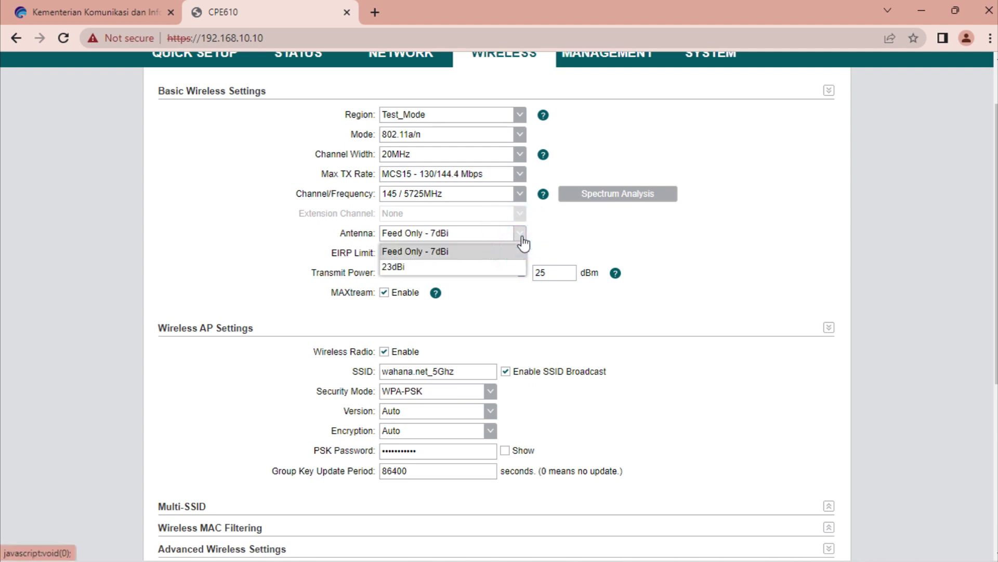
left_click(417, 267)
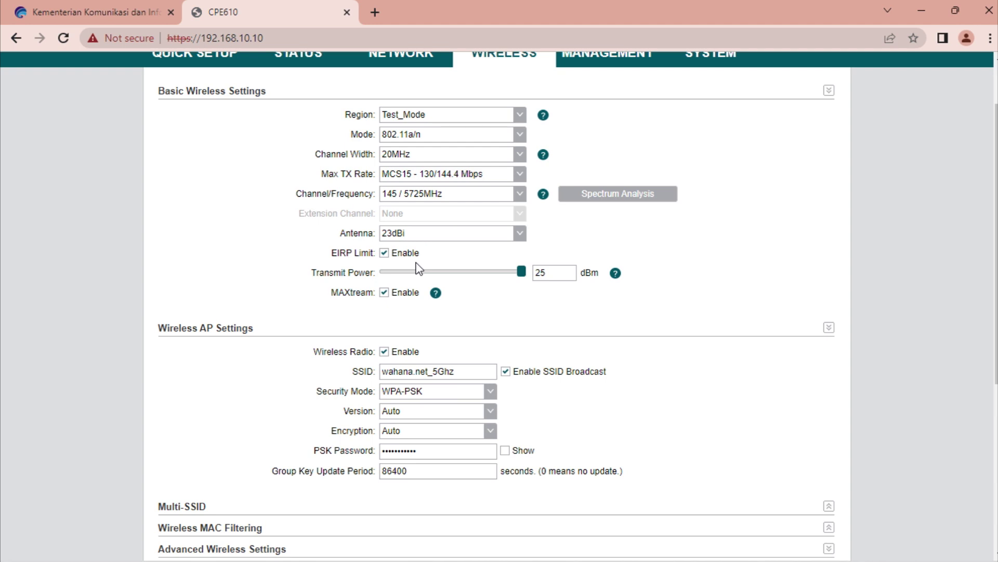
scroll(520, 299, "down", 5)
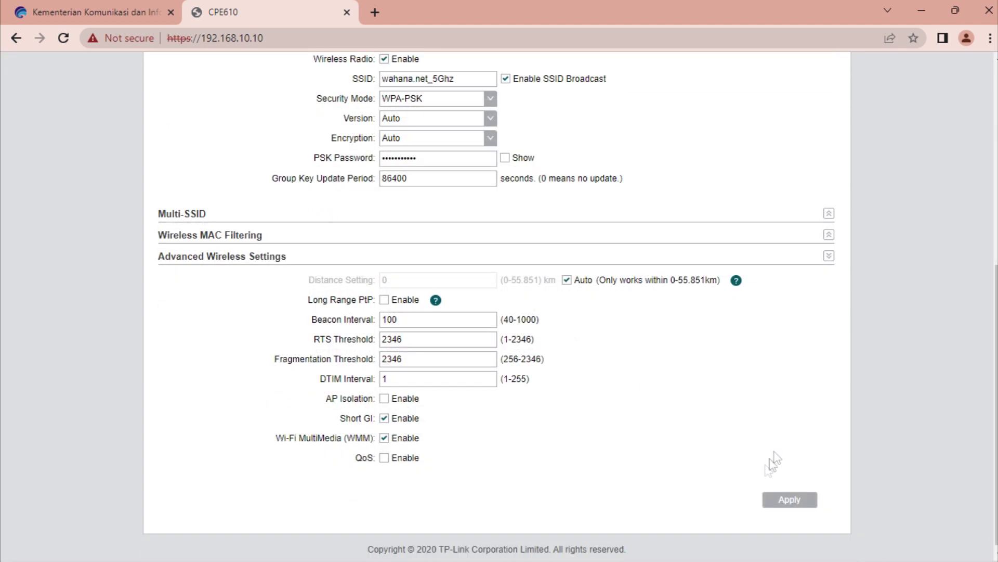
left_click(794, 504)
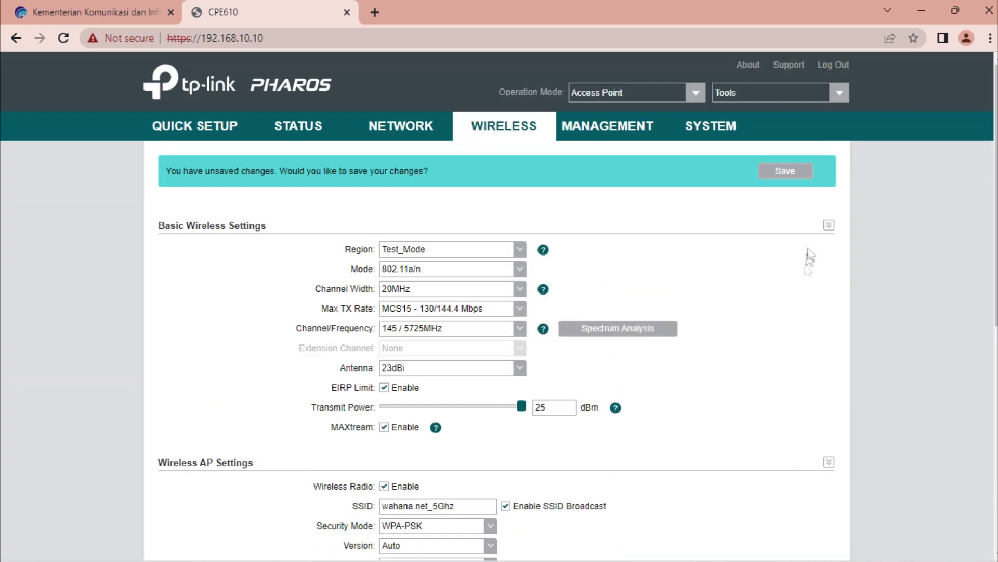
left_click(799, 179)
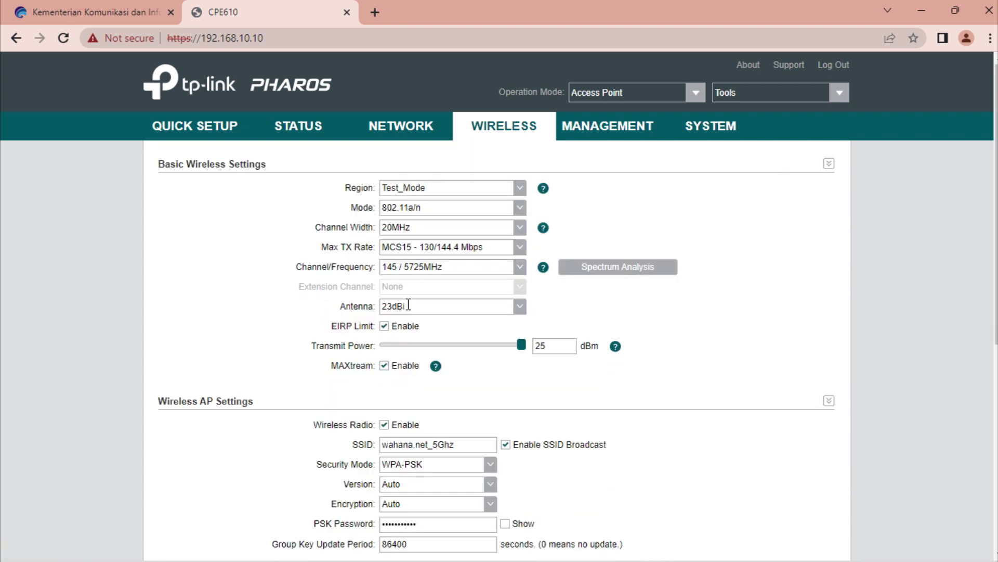
- Lower the transmit power to 23 dBm in the basic wireless settings, then apply and save it
scroll(409, 305, "down", 3)
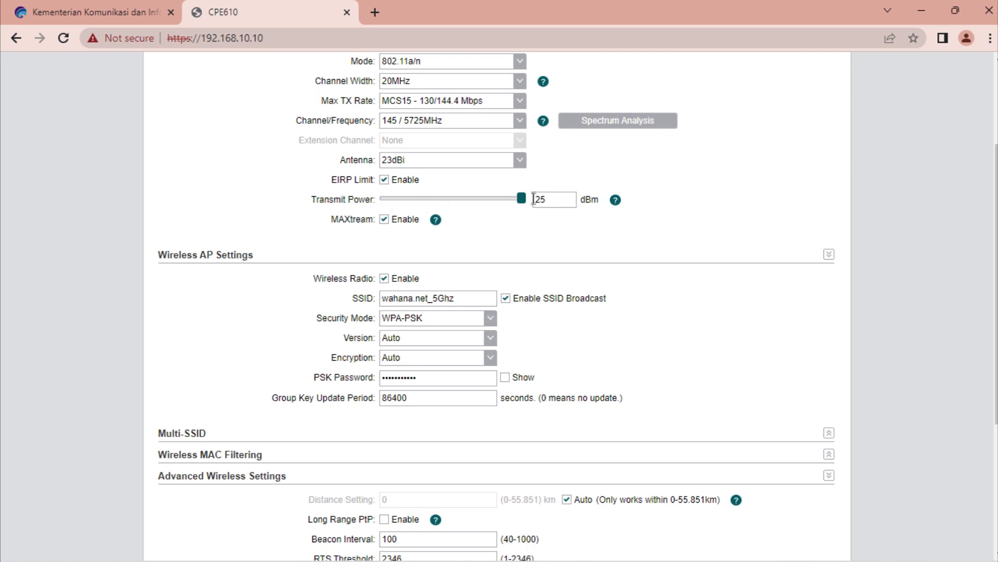
left_click_drag(520, 202, 498, 206)
left_click_drag(506, 208, 509, 209)
scroll(550, 341, "down", 4)
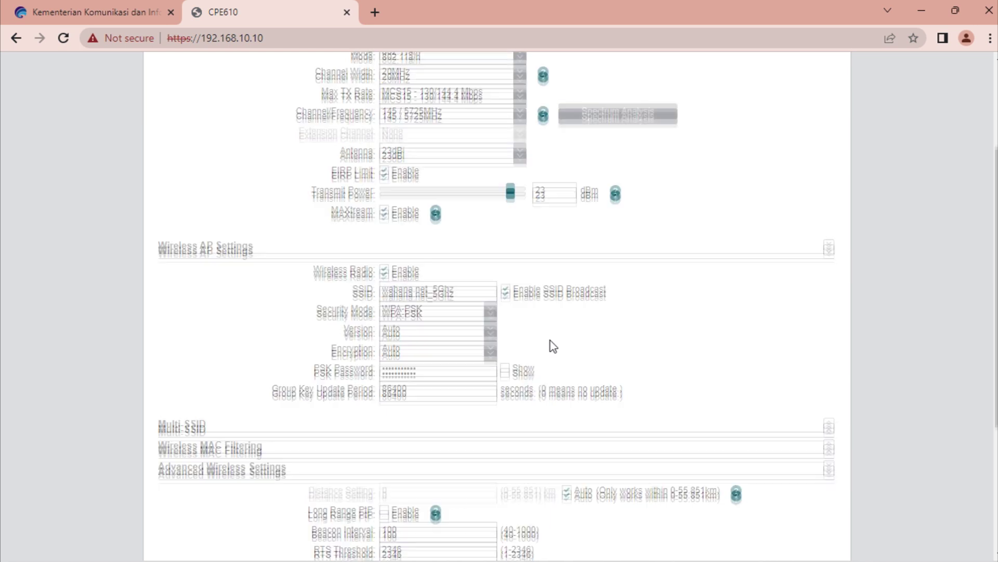
left_click(780, 498)
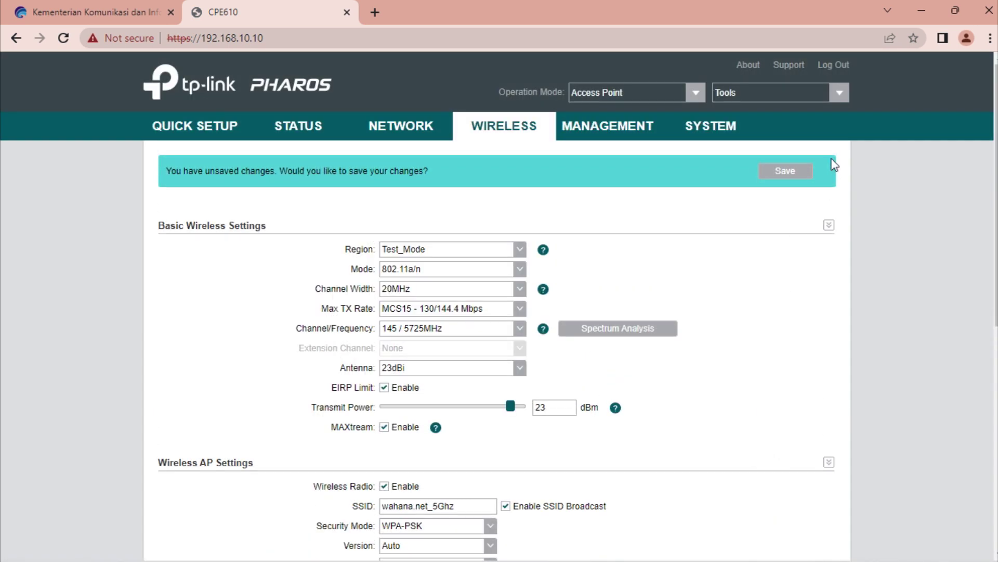
left_click(794, 180)
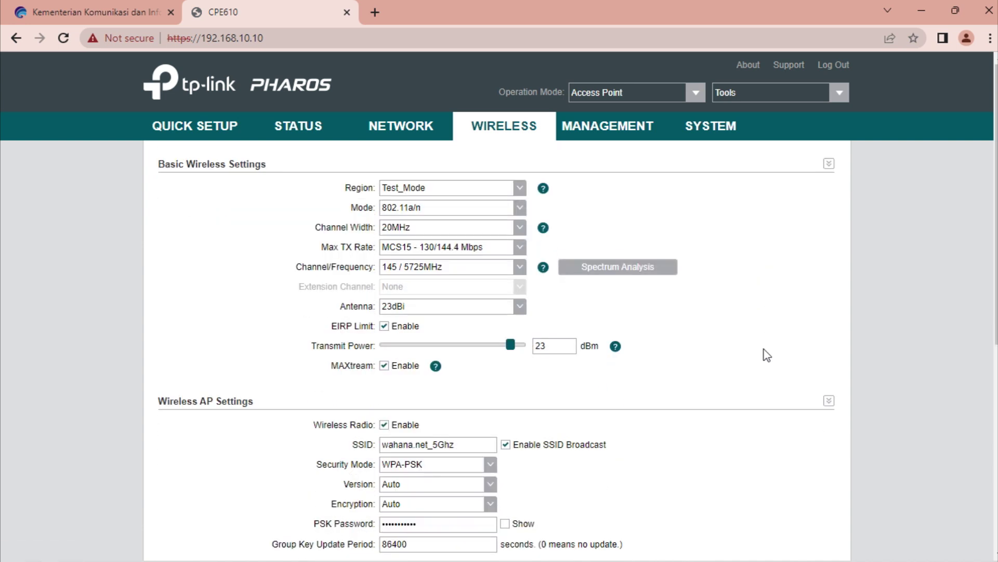
- Examine the available version, encryption and security mode options in the Wireless AP Settings
scroll(670, 467, "down", 3)
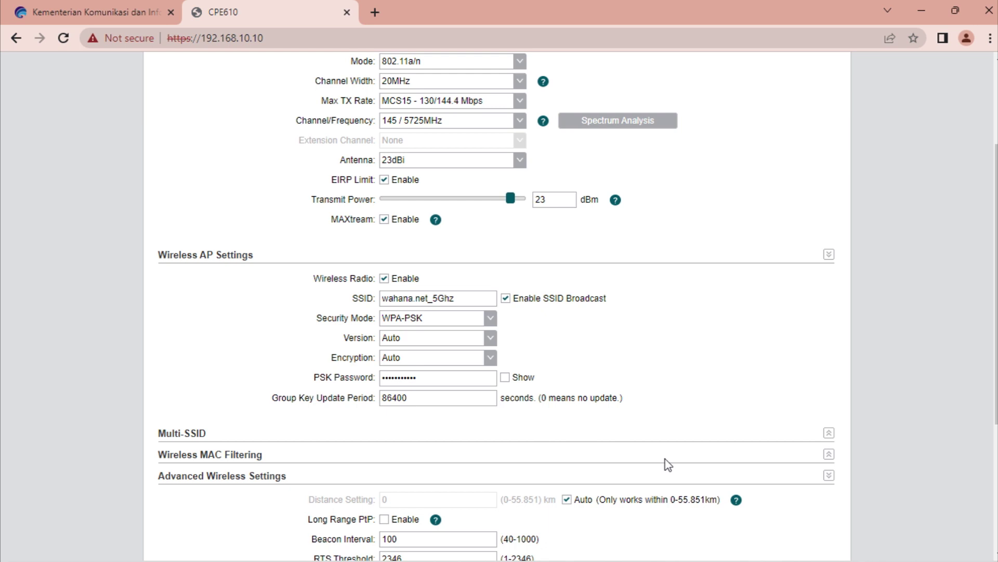
left_click(492, 342)
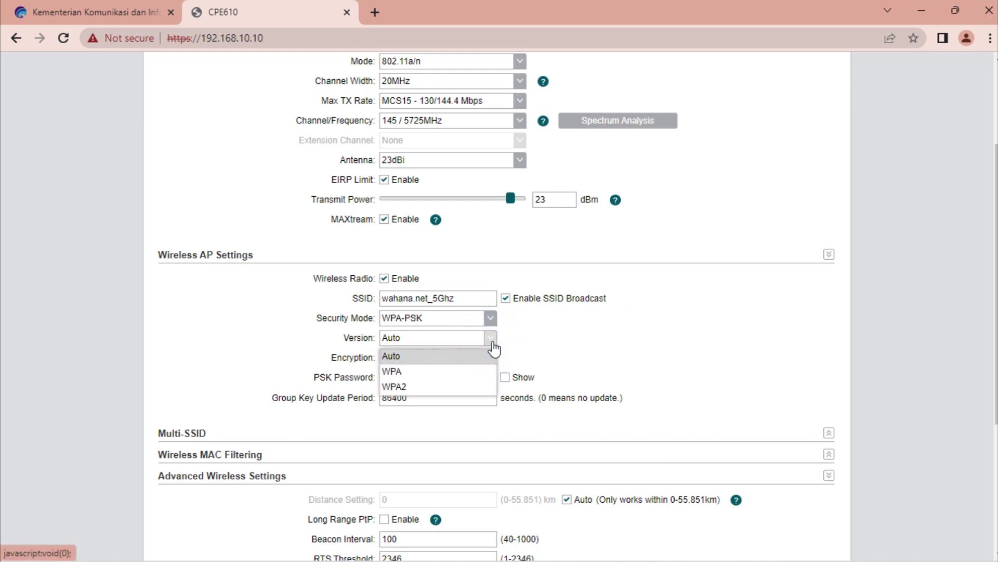
left_click(492, 345)
left_click(490, 360)
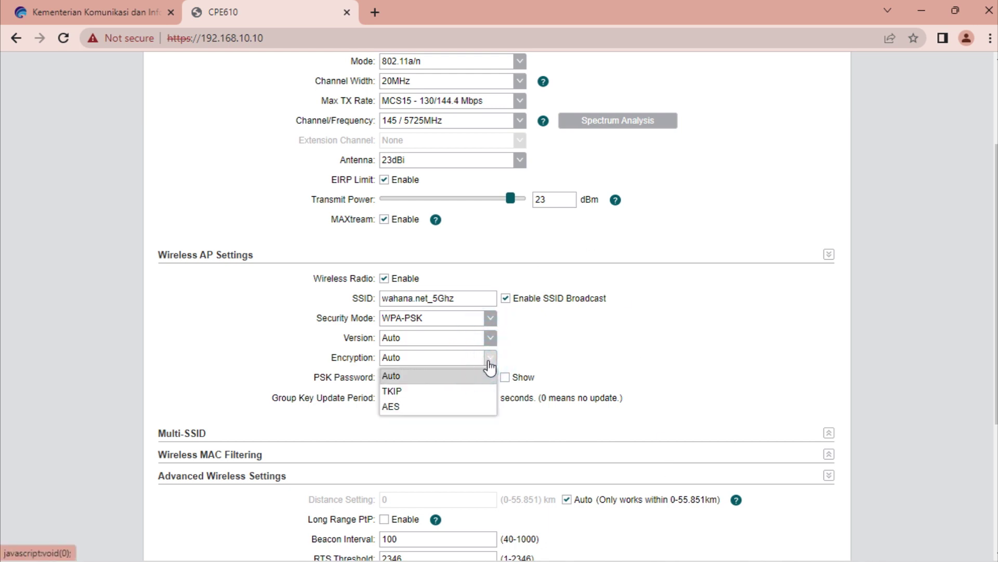
left_click(490, 322)
left_click(491, 320)
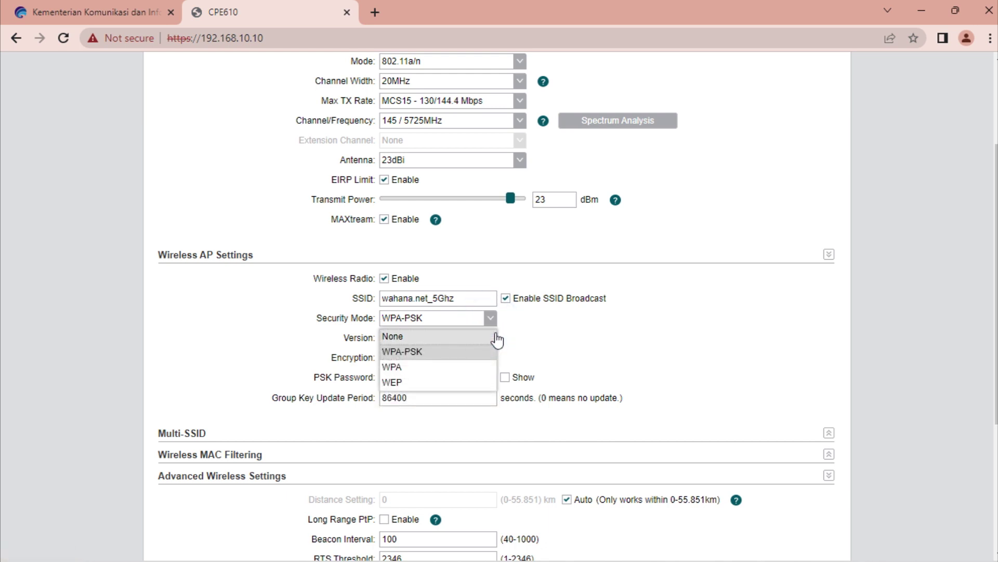
left_click(494, 350)
- Set the access point's WPA-PSK version to WPA2 and its encryption to AES, then apply and save the wireless settings
left_click(489, 338)
left_click(476, 376)
left_click(490, 337)
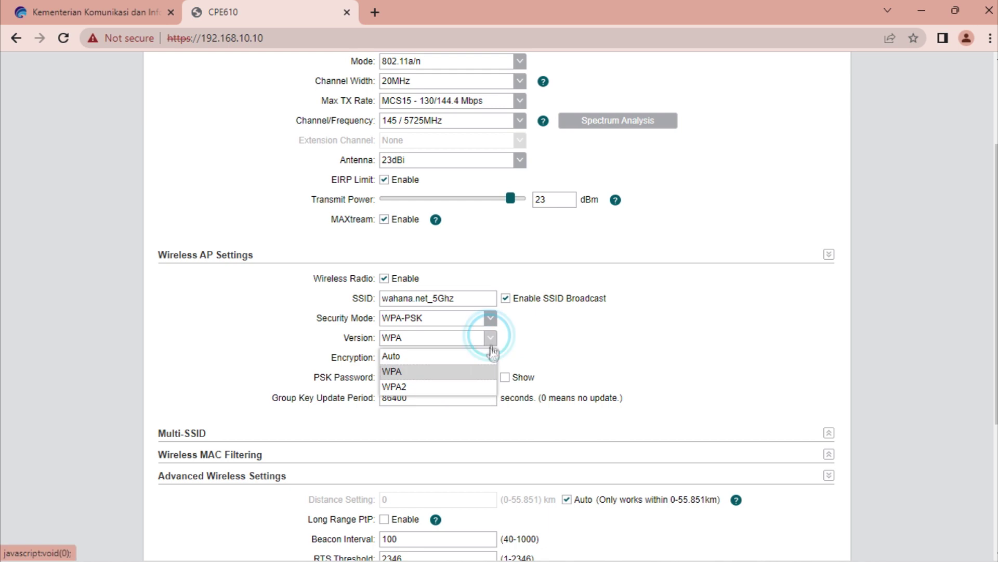
left_click(473, 387)
left_click(490, 358)
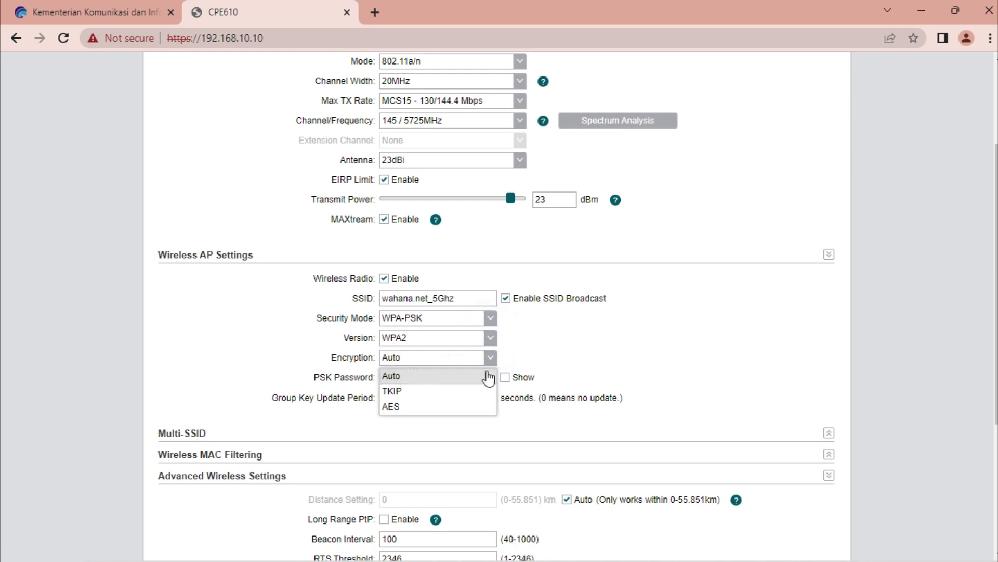
left_click(467, 406)
scroll(614, 350, "down", 5)
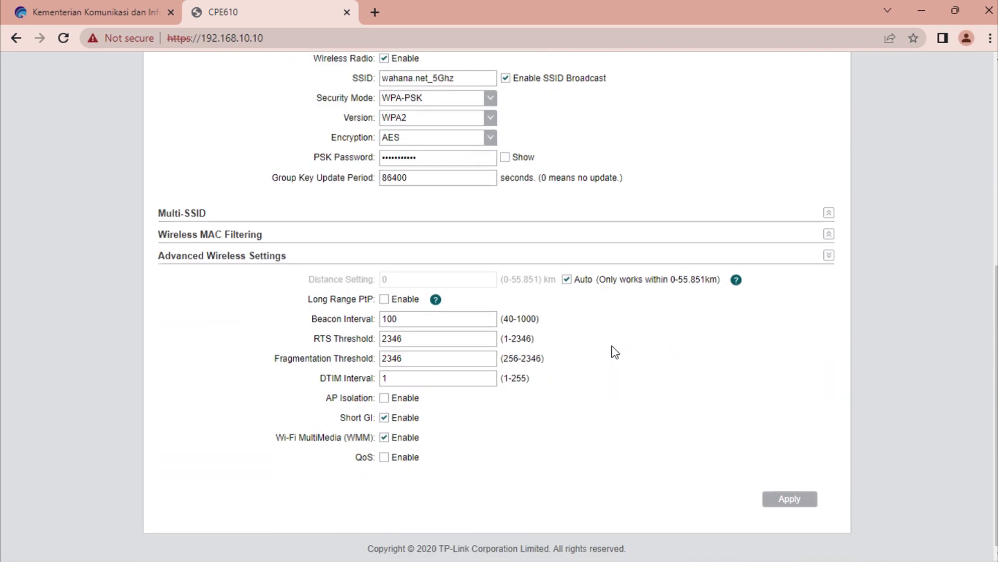
left_click(789, 495)
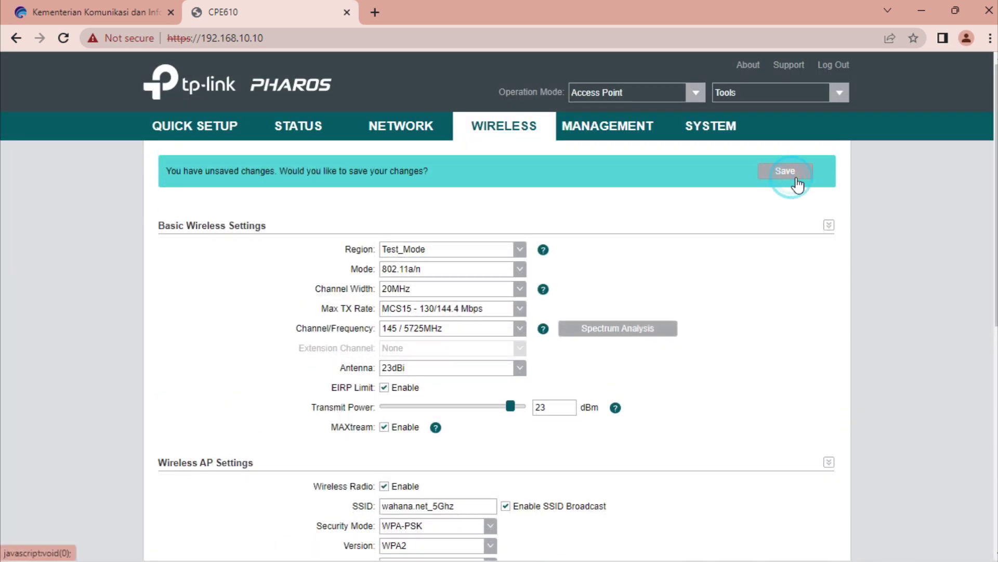
left_click(795, 177)
scroll(782, 352, "down", 4)
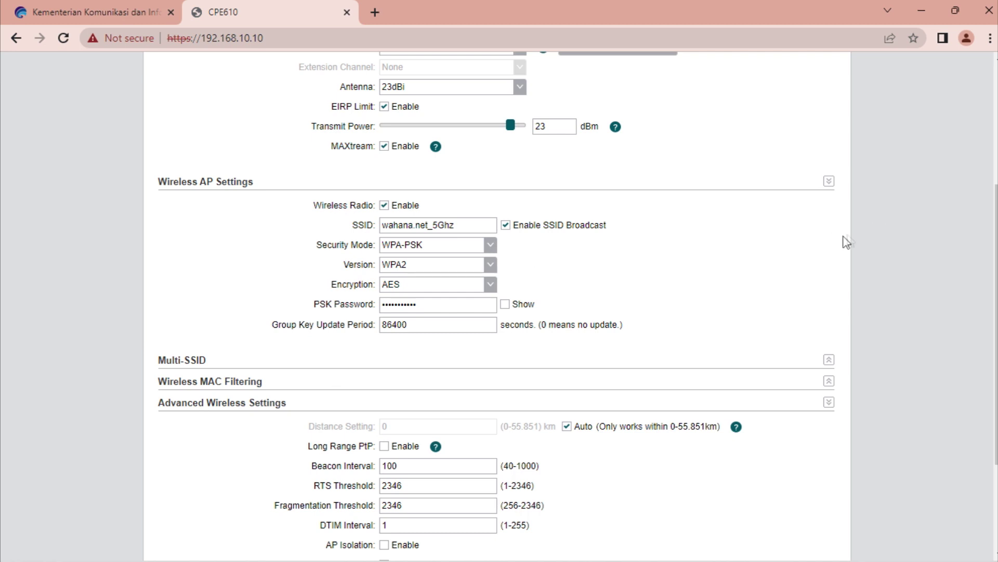
scroll(497, 190, "up", 3)
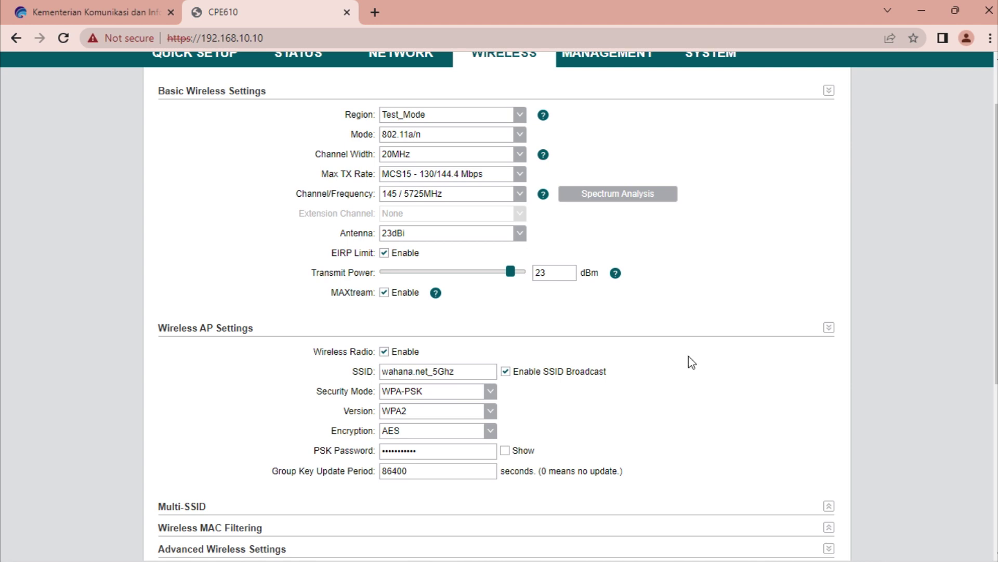
scroll(689, 357, "up", 1)
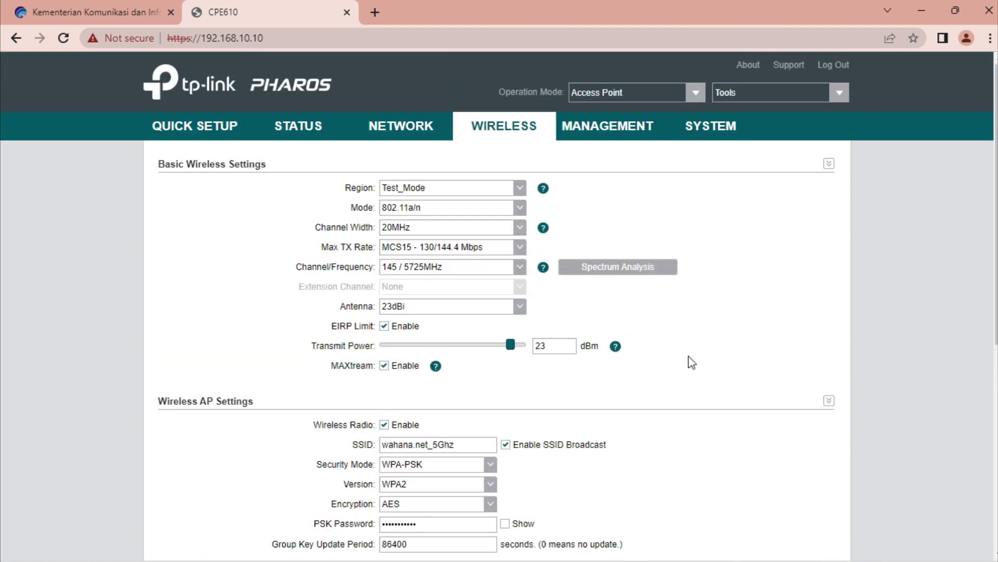